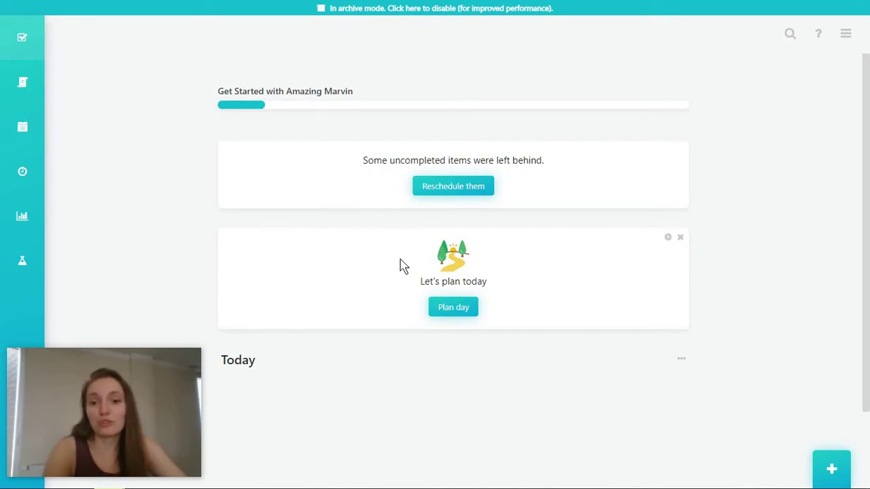
# Start planning the day, glance at Smart Lists and Labels, then return to the Master List
pyautogui.click(454, 308)
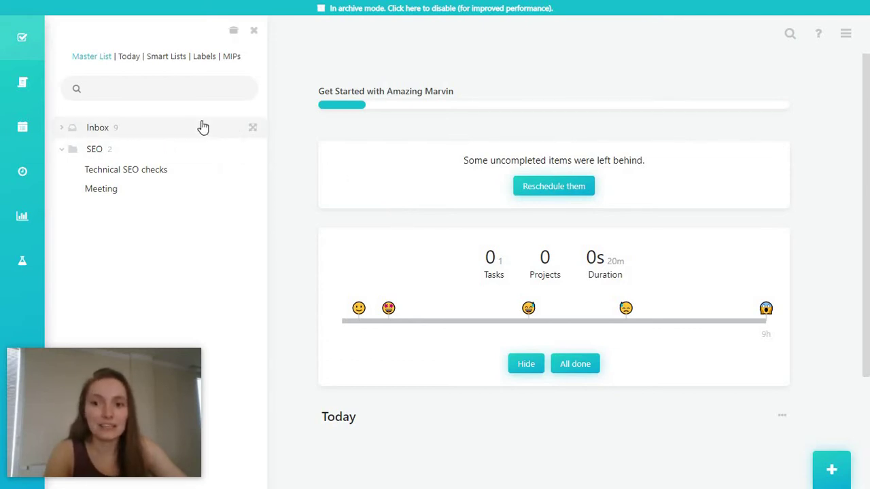
pyautogui.click(167, 60)
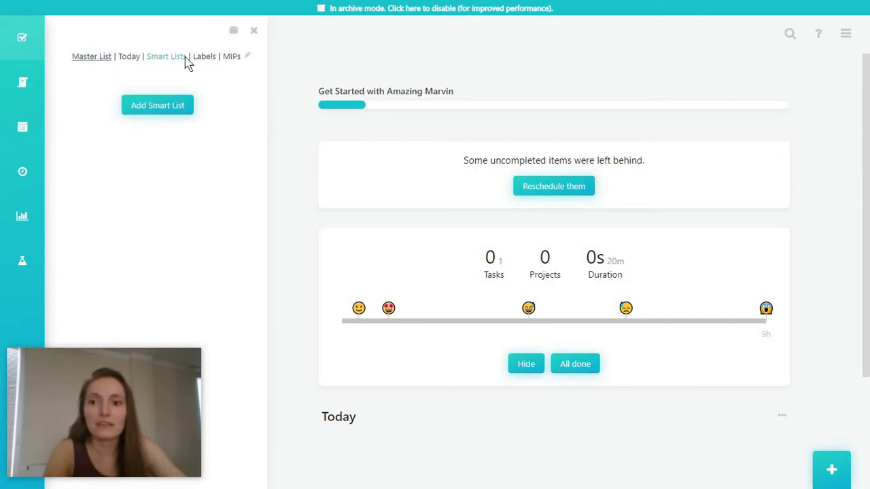
pyautogui.click(203, 59)
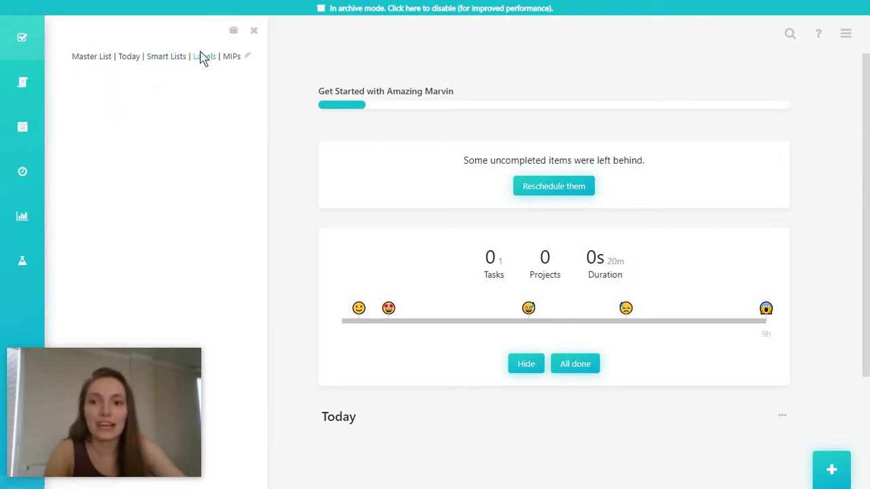
pyautogui.click(86, 61)
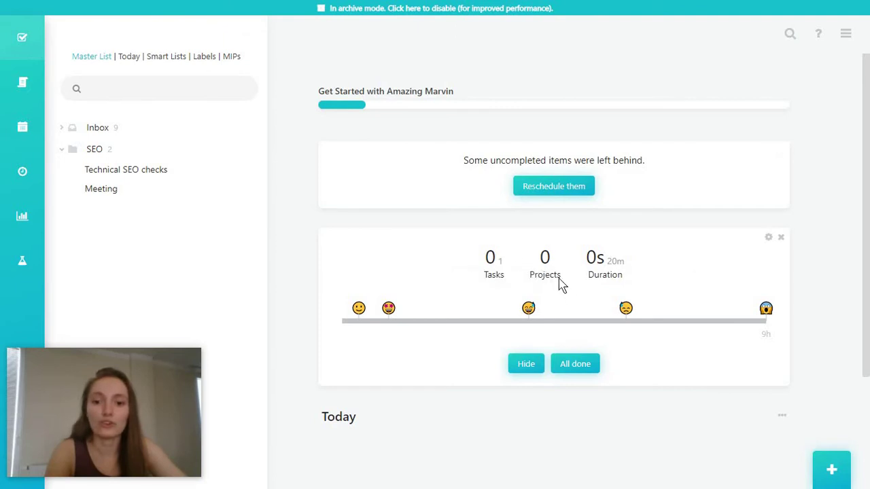
# Put Technical SEO checks, a new 'SEO meeting' task and Meeting on Today
pyautogui.scroll(-2, 486, 325)
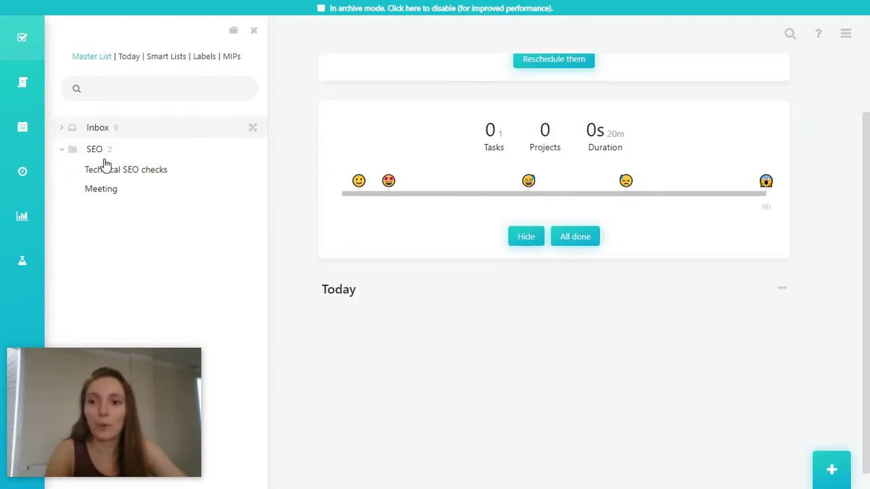
pyautogui.moveTo(136, 169); pyautogui.dragTo(503, 358)
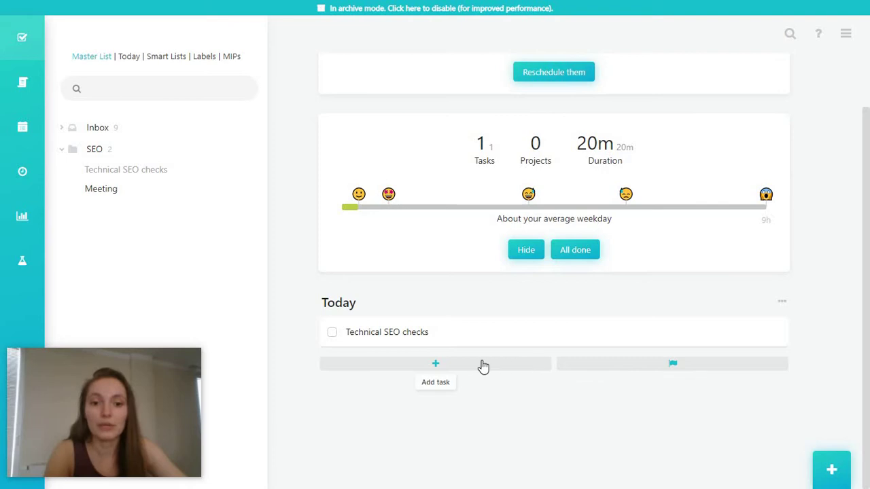
pyautogui.click(364, 355)
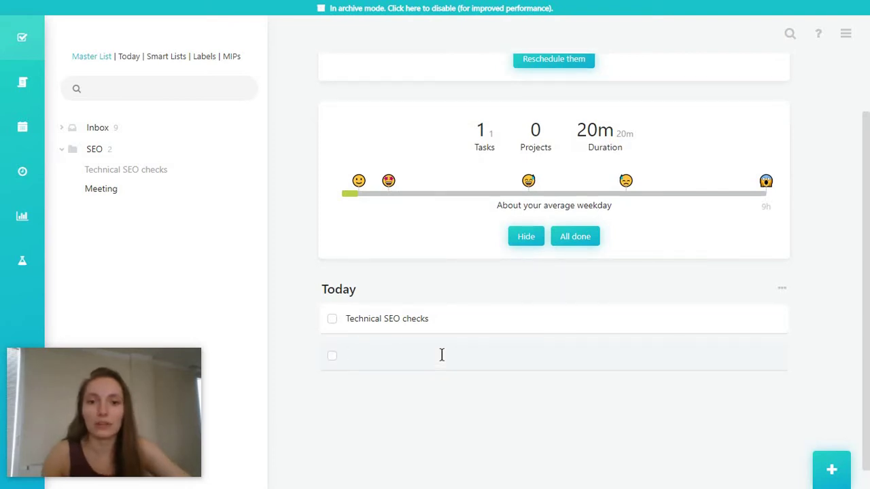
pyautogui.write('SEO me')
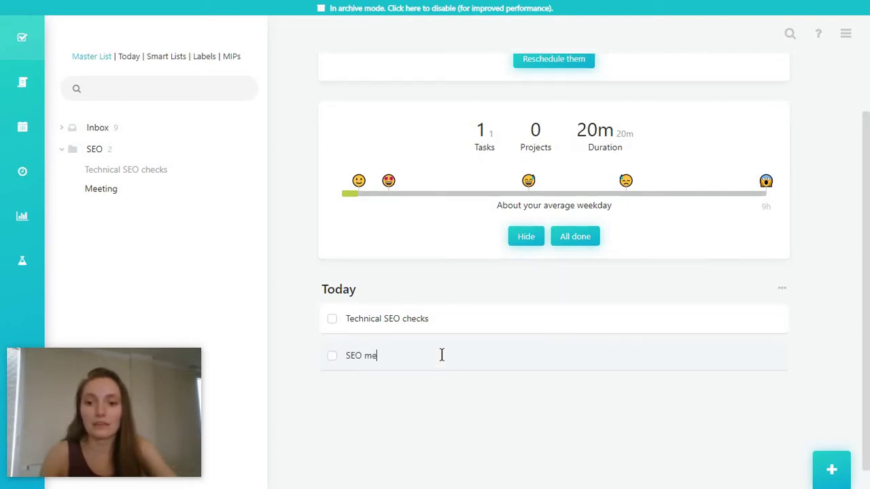
pyautogui.write('eting')
pyautogui.press('Return')
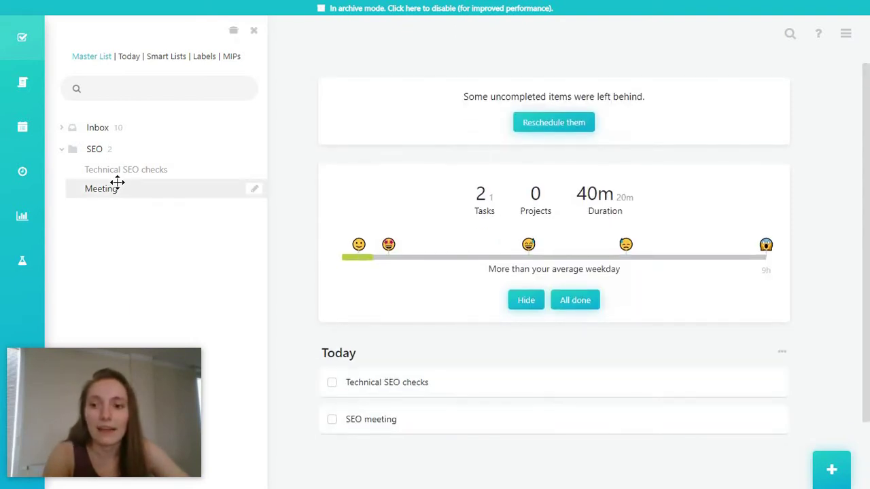
pyautogui.moveTo(116, 188); pyautogui.dragTo(497, 443)
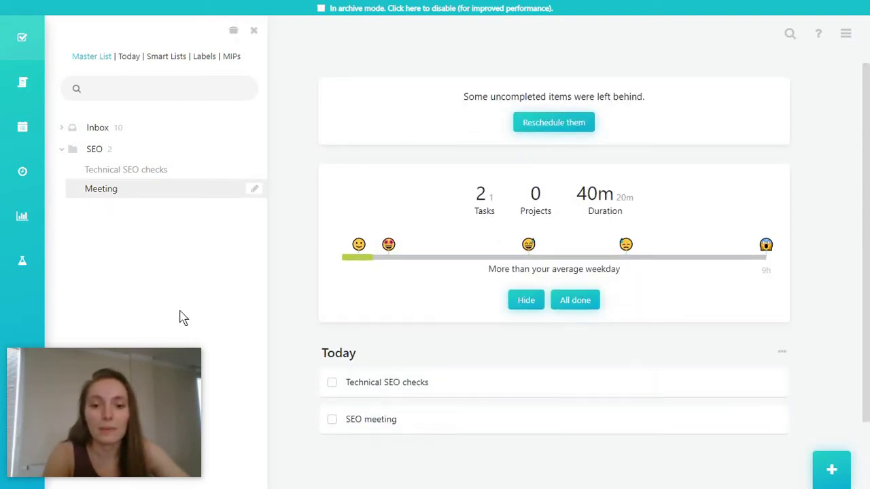
pyautogui.click(117, 127)
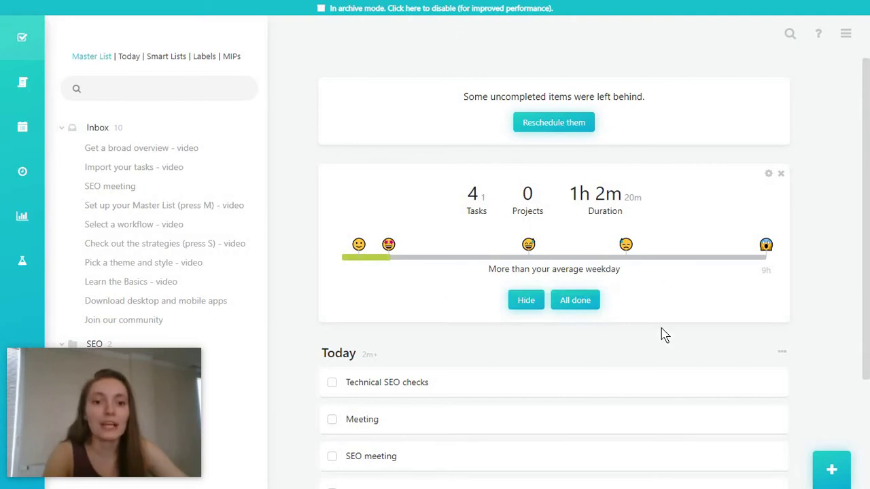
# Mark Technical SEO checks and SEO meeting as done
pyautogui.scroll(-1, 410, 319)
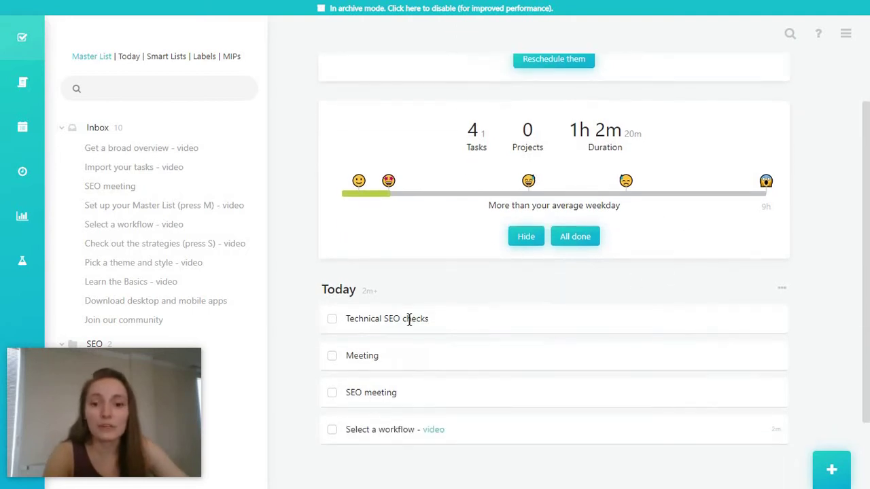
pyautogui.click(333, 323)
pyautogui.click(333, 358)
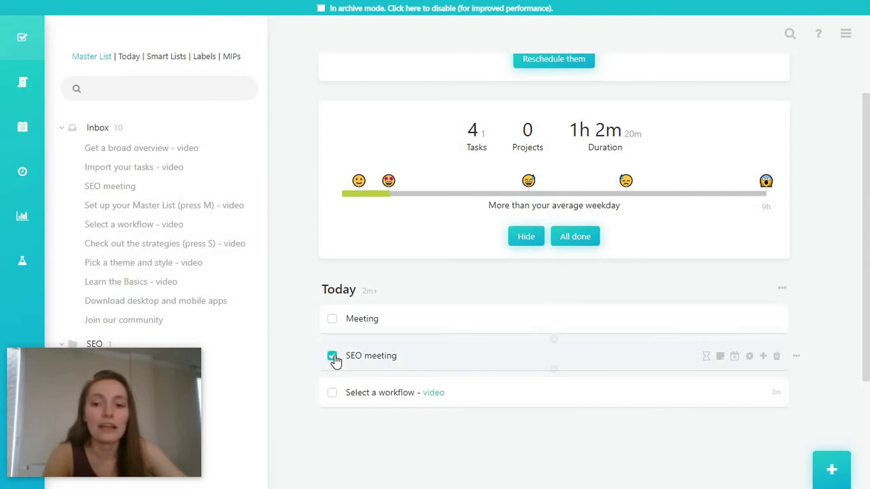
pyautogui.scroll(2, 478, 372)
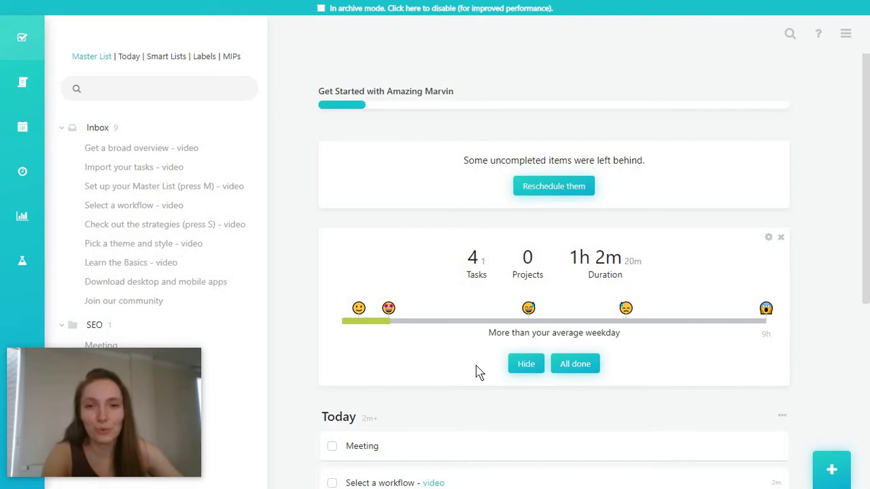
# Finish planning with All done, review the reschedule list, and close it unchanged
pyautogui.click(575, 364)
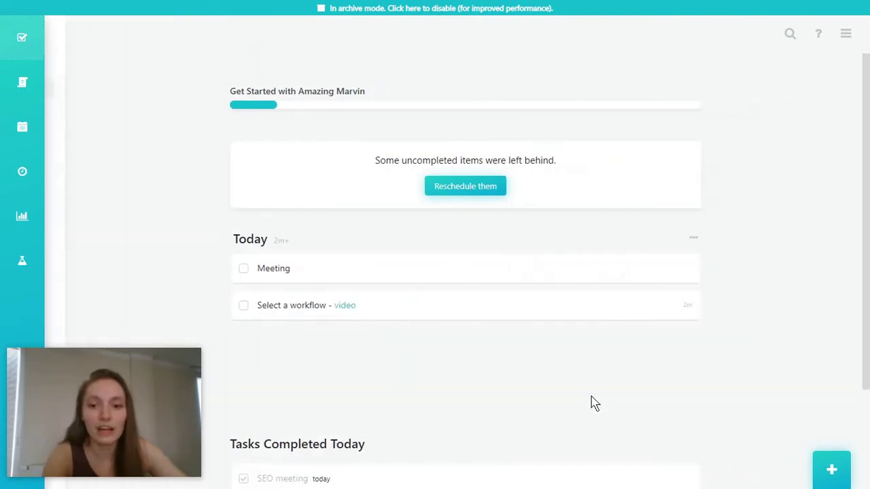
pyautogui.click(231, 269)
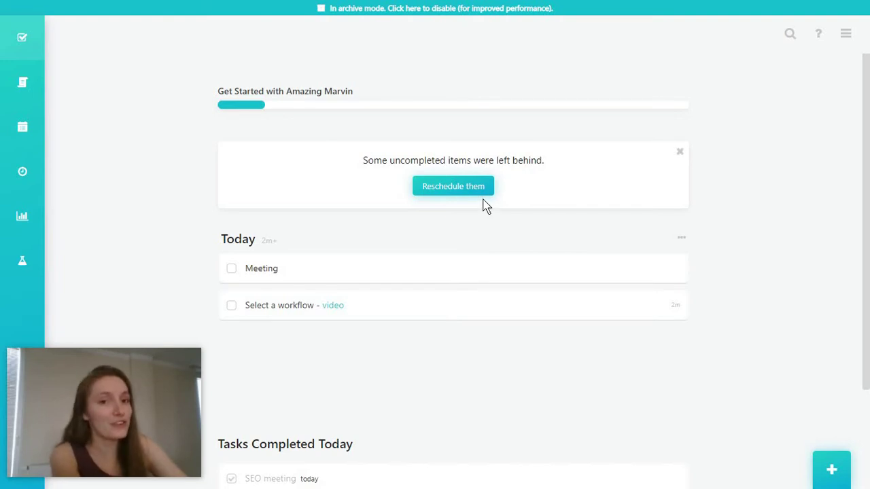
pyautogui.click(445, 187)
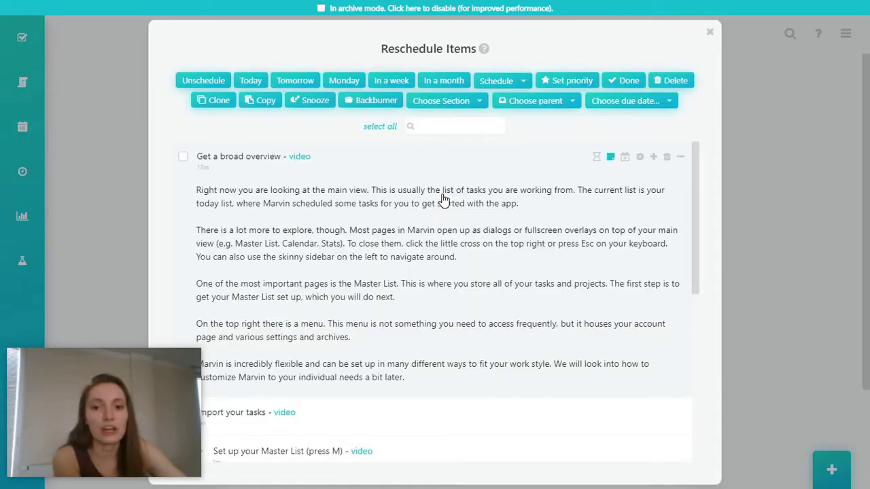
pyautogui.scroll(-10, 425, 299)
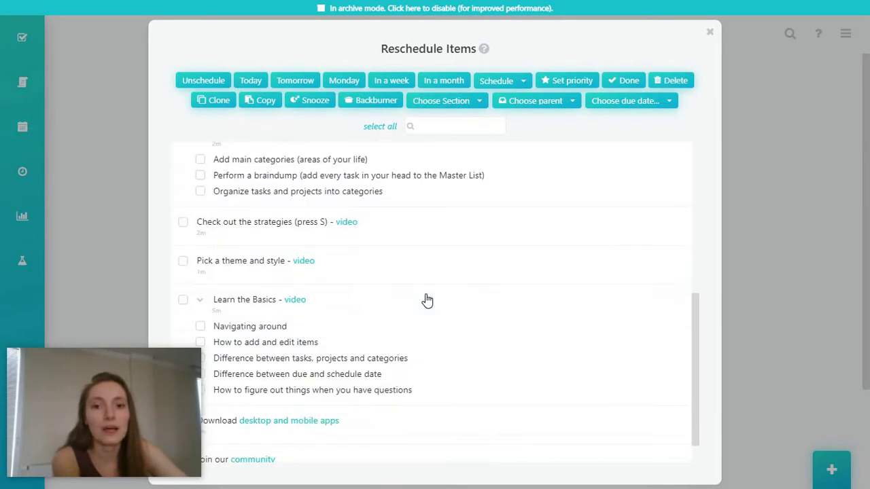
pyautogui.click(802, 228)
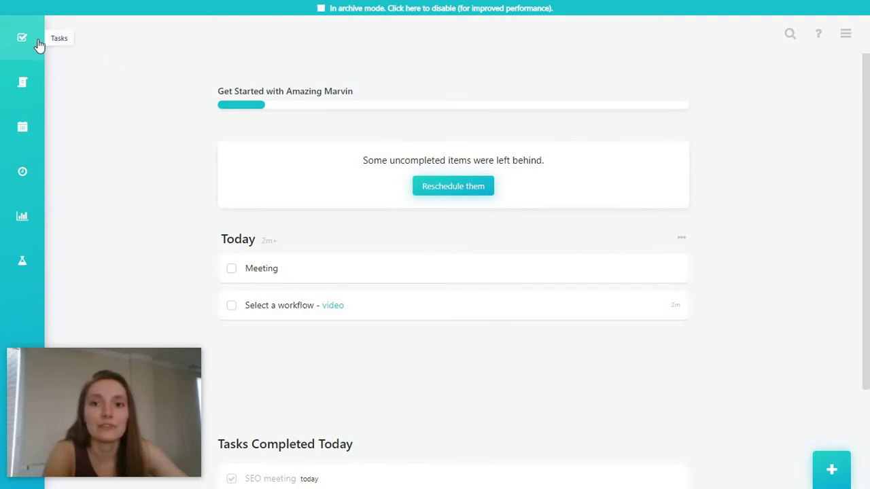
# Create a new top-level category named Development in the Master List
pyautogui.click(21, 90)
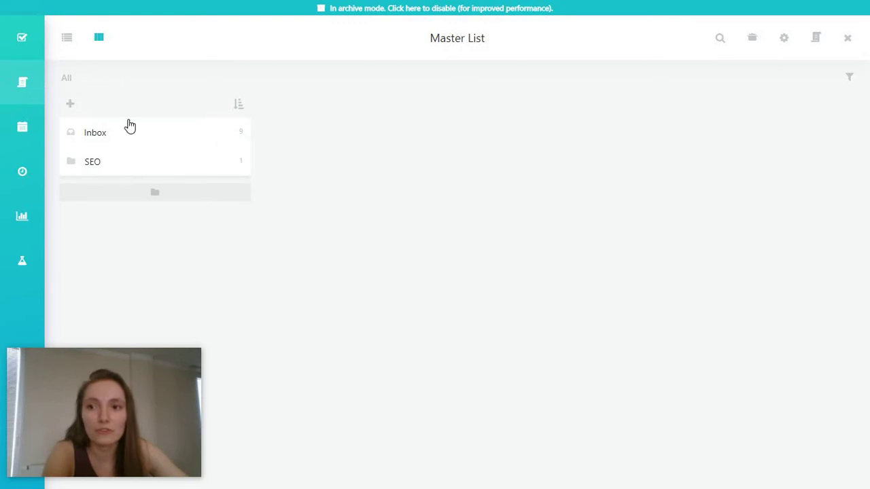
pyautogui.click(151, 197)
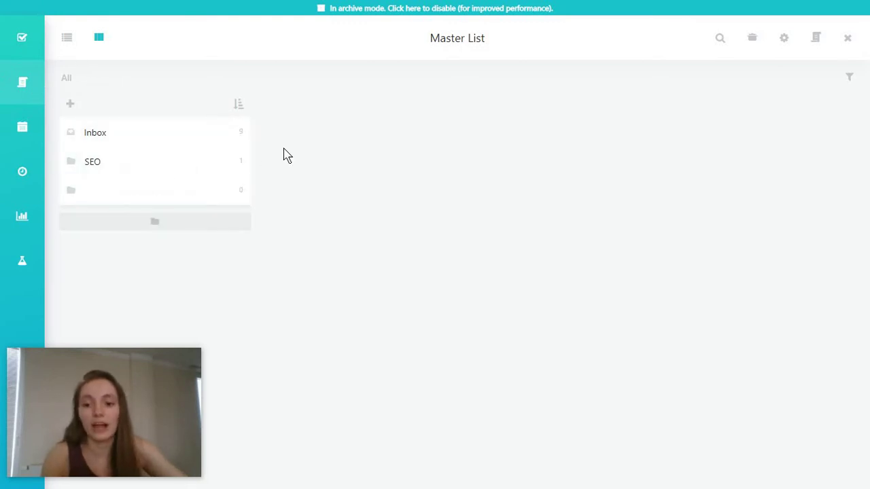
pyautogui.write('Development')
pyautogui.press('Return')
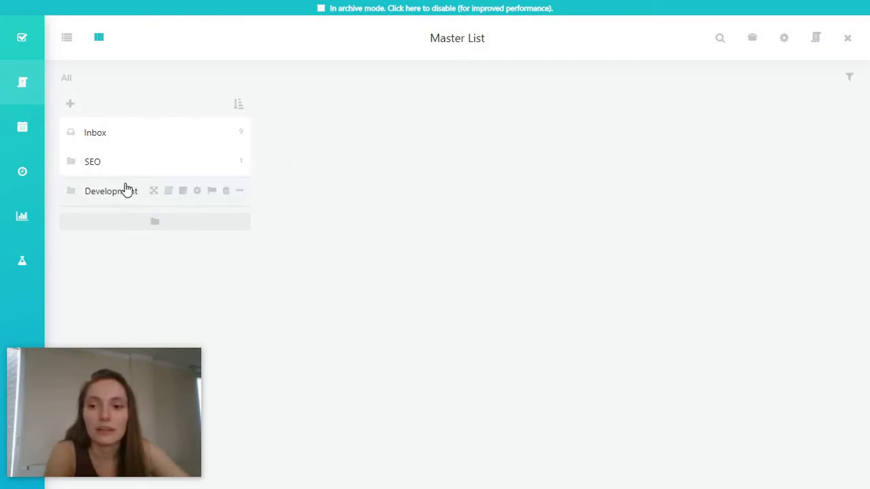
pyautogui.click(125, 190)
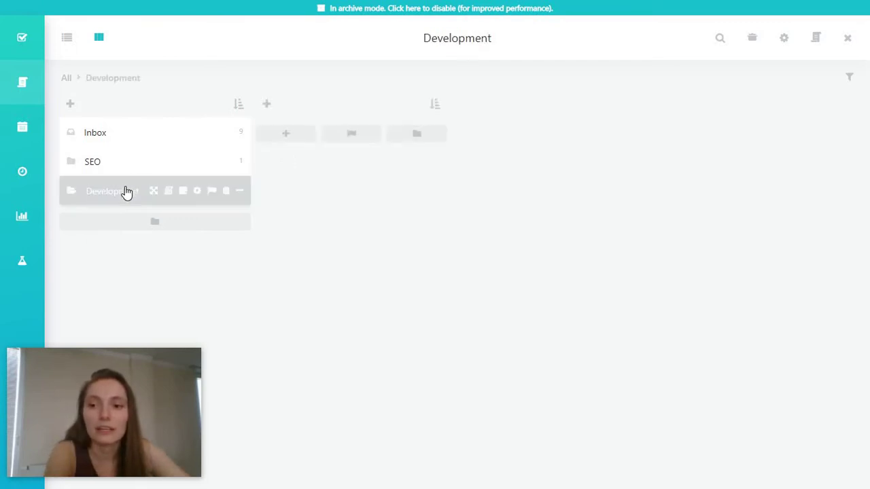
# Add the tasks Frontend and Bugs inside the Development category
pyautogui.click(272, 136)
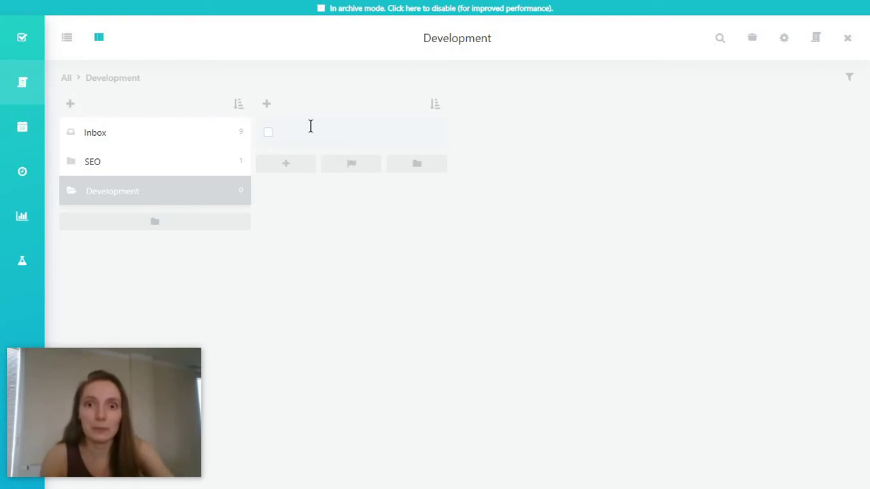
pyautogui.write('Fronte')
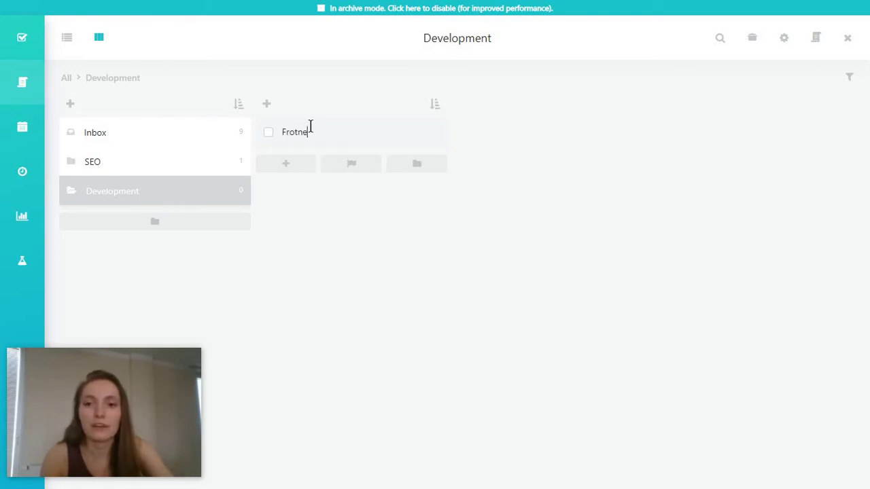
pyautogui.press('BackSpace')
pyautogui.press('BackSpace')
pyautogui.press('BackSpace')
pyautogui.write('ntend')
pyautogui.press('Return')
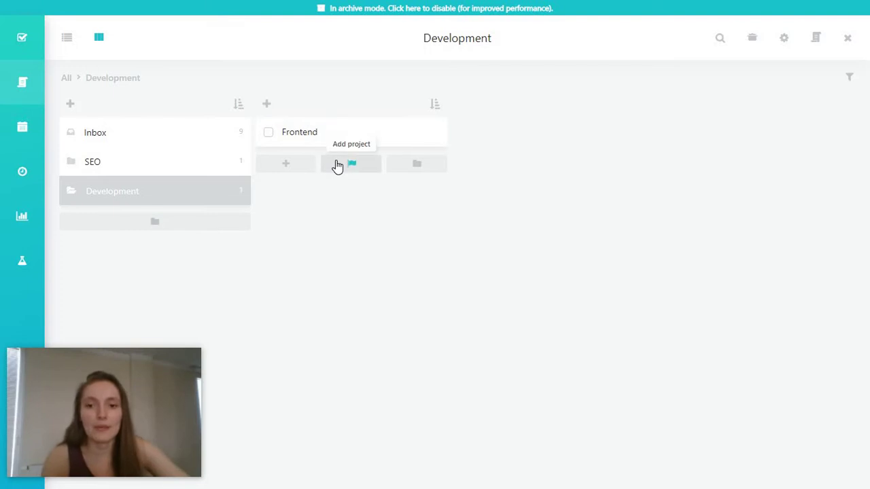
pyautogui.click(310, 161)
pyautogui.write('Bugs')
pyautogui.click(306, 227)
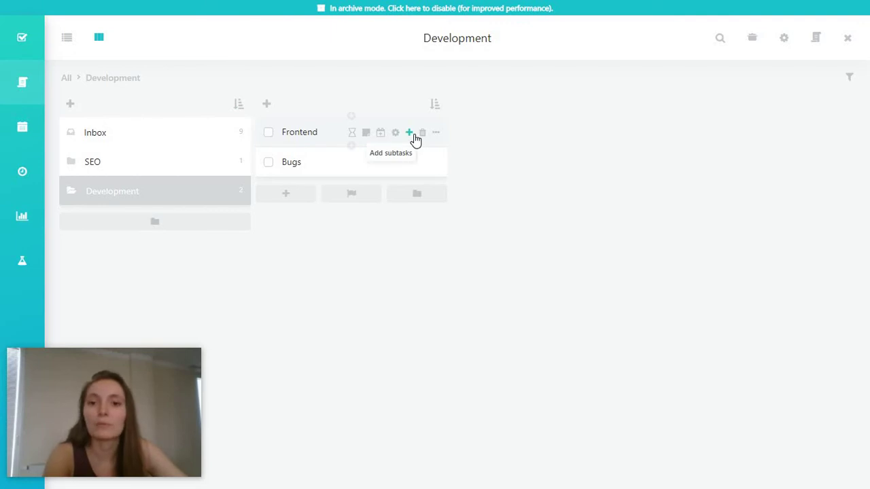
pyautogui.click(438, 106)
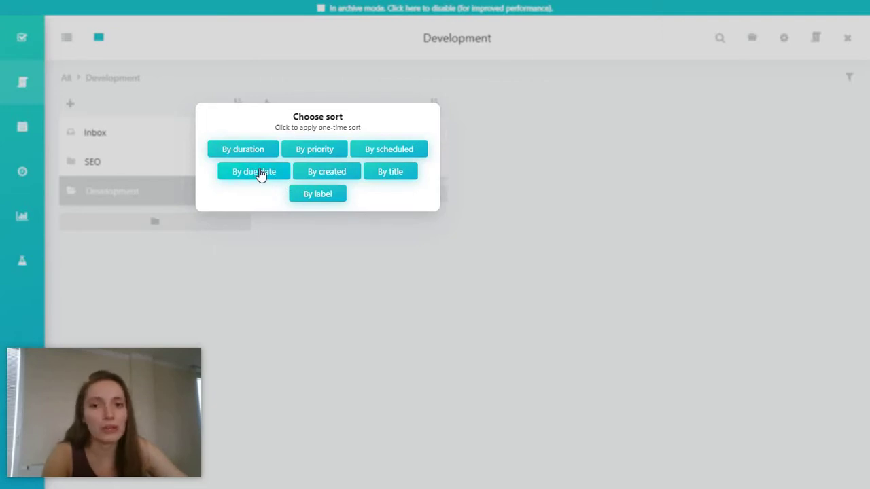
# Give Bugs a 15m estimate, the note 'hghg', and a Sep 17 2021 schedule
pyautogui.click(468, 170)
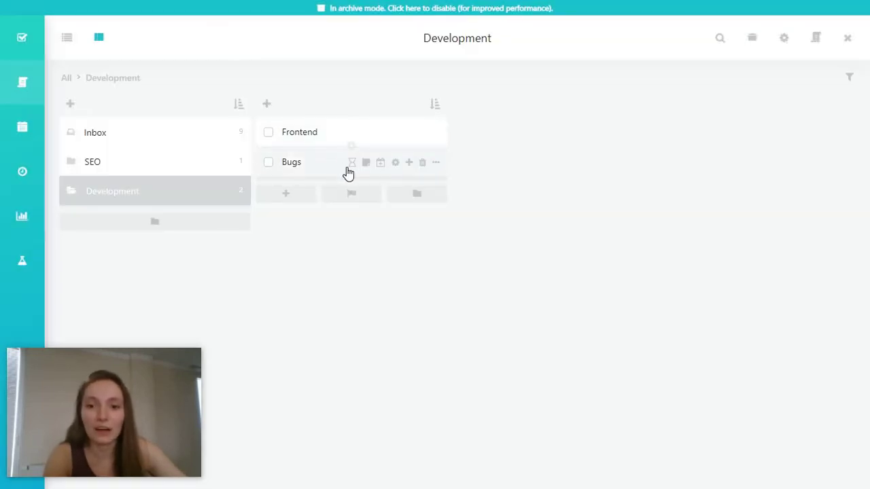
pyautogui.click(355, 168)
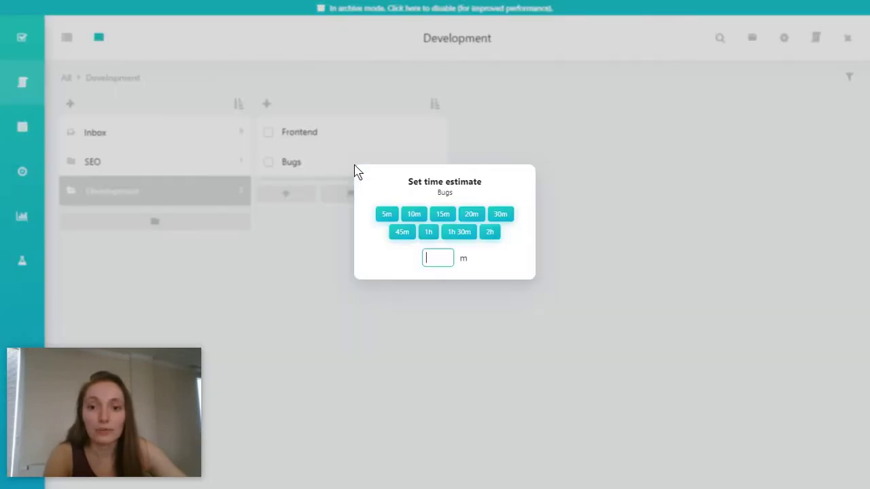
pyautogui.click(443, 224)
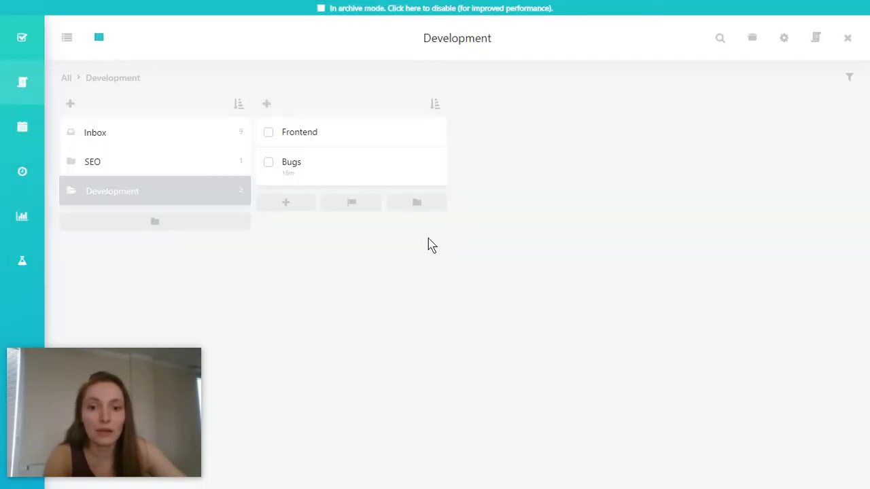
pyautogui.click(365, 164)
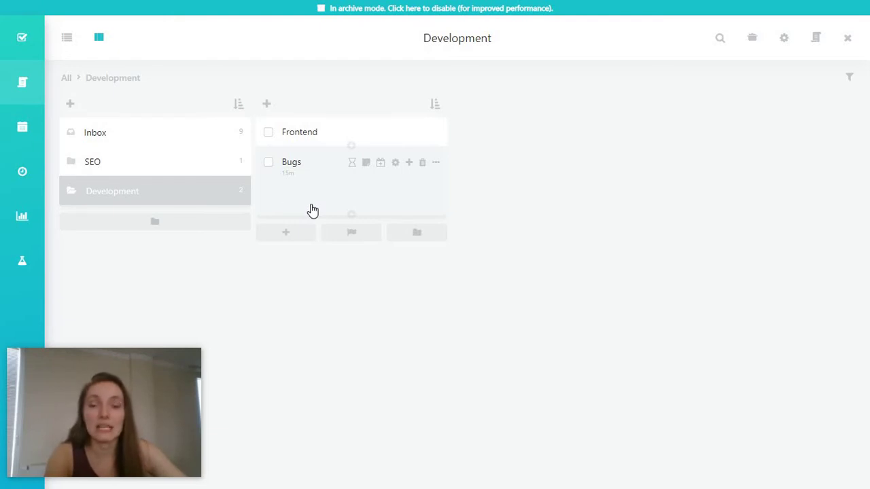
pyautogui.write('hghg')
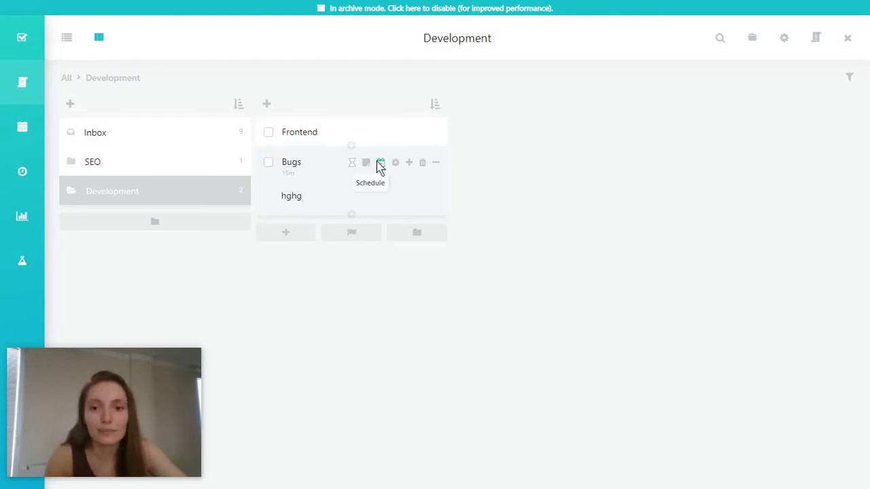
pyautogui.click(380, 165)
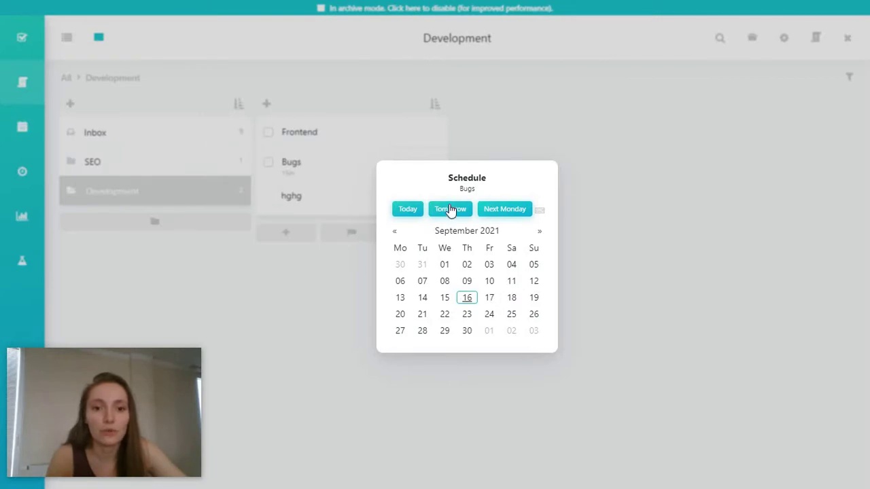
pyautogui.click(450, 209)
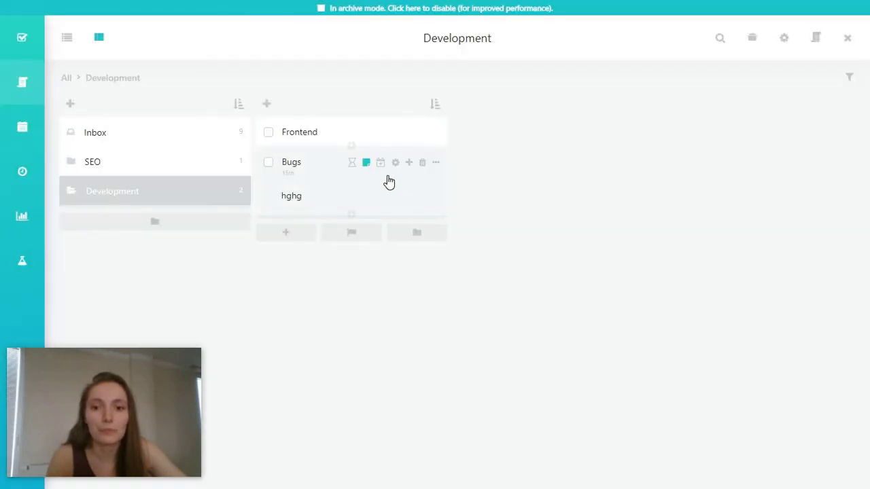
pyautogui.click(396, 167)
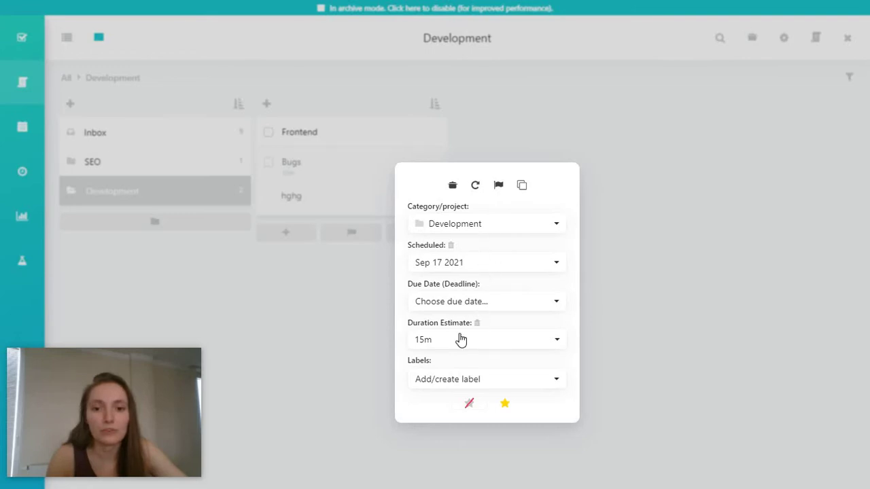
pyautogui.click(605, 233)
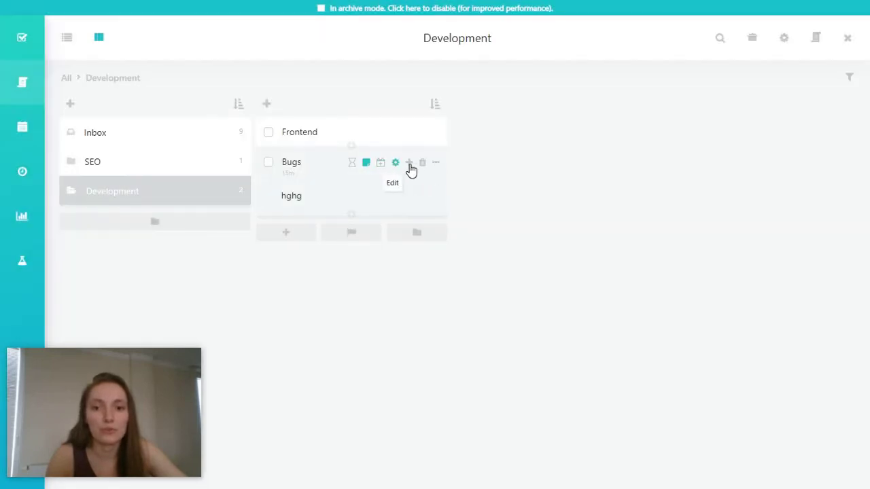
# Add a 'meeting' subtask under Bugs and mark it complete
pyautogui.click(408, 164)
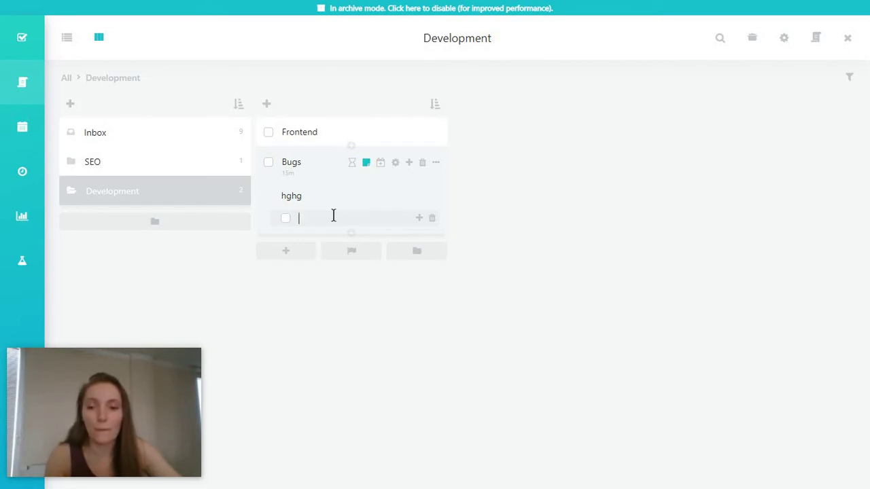
pyautogui.write('meeting')
pyautogui.click(469, 207)
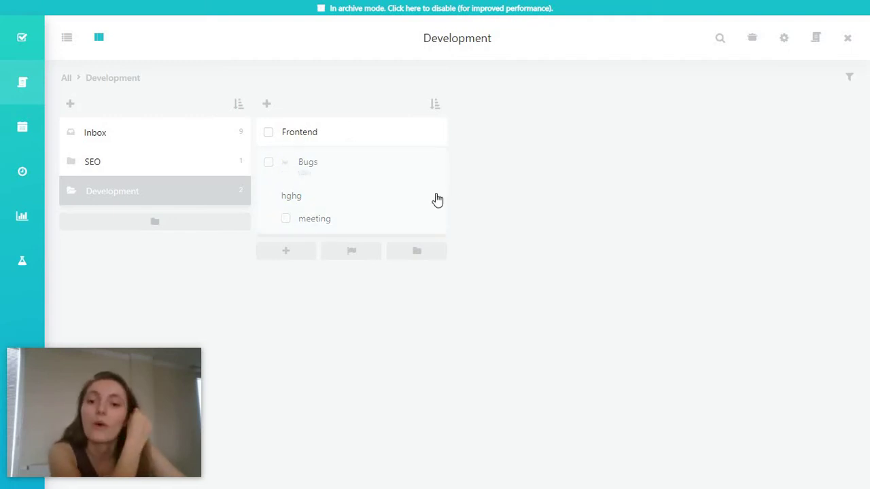
pyautogui.moveTo(345, 197)
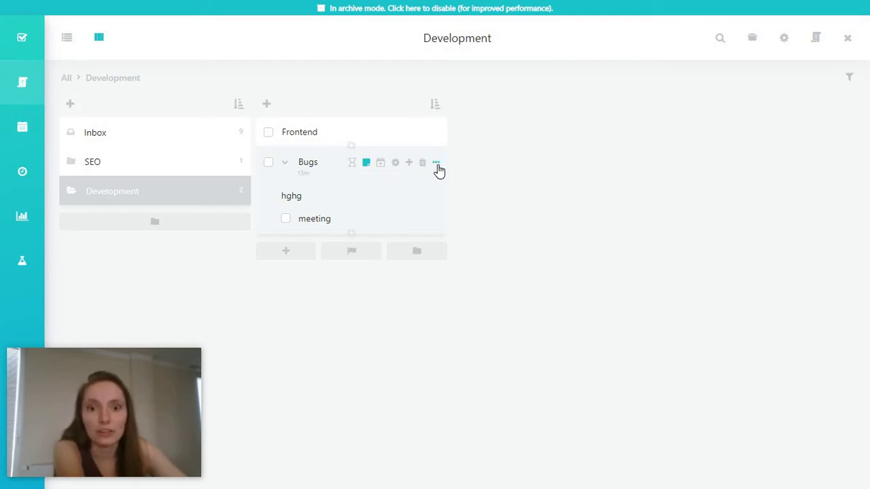
pyautogui.click(343, 216)
pyautogui.click(343, 216)
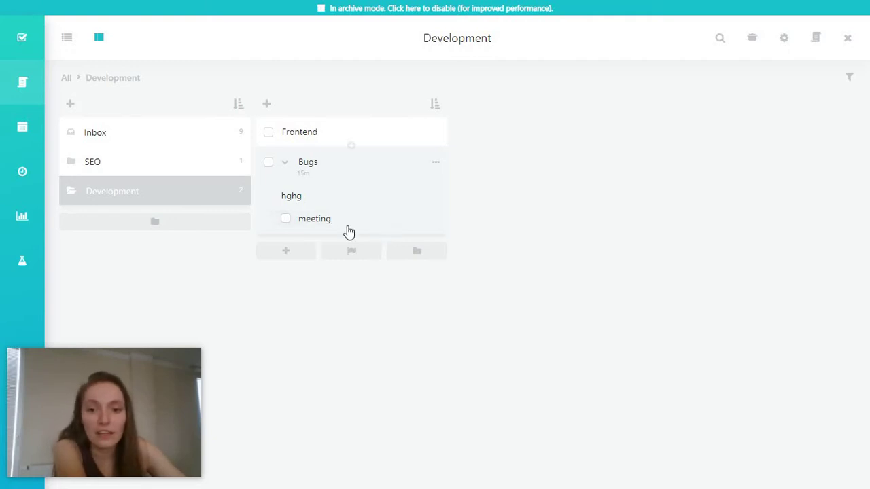
pyautogui.click(285, 218)
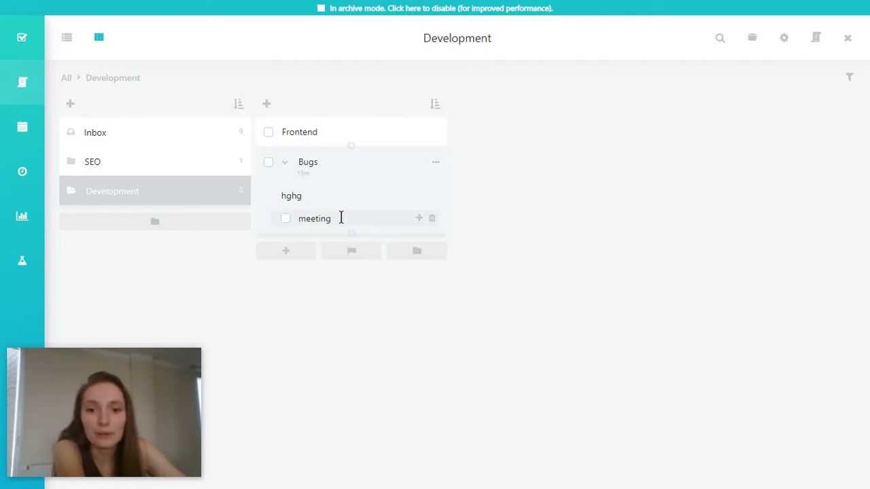
pyautogui.click(286, 219)
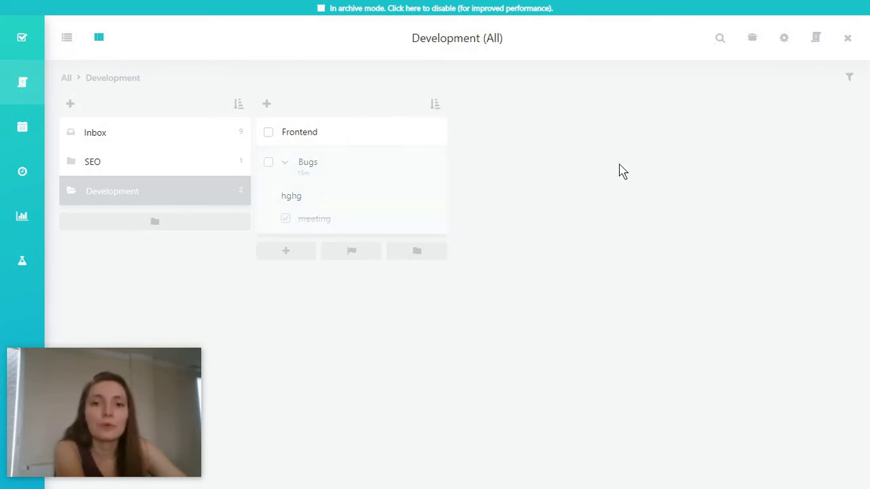
# Try List View, return to Column View, and enable Scroll columns together
pyautogui.click(67, 39)
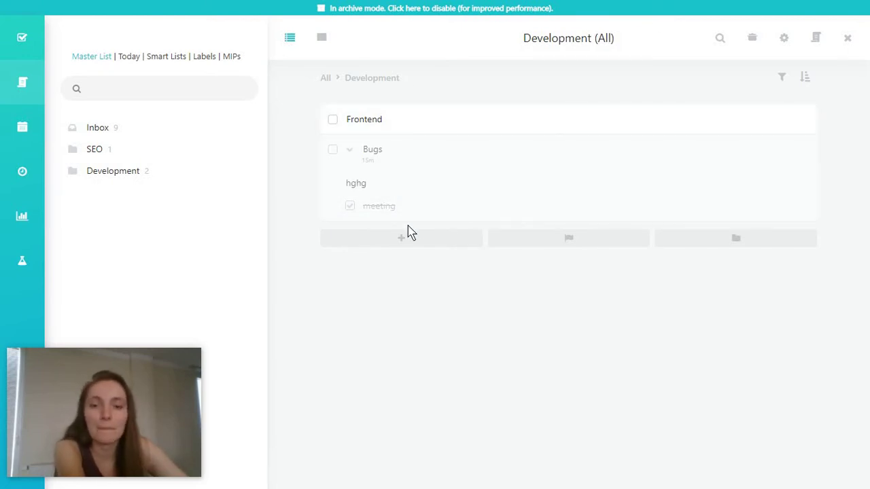
pyautogui.click(319, 39)
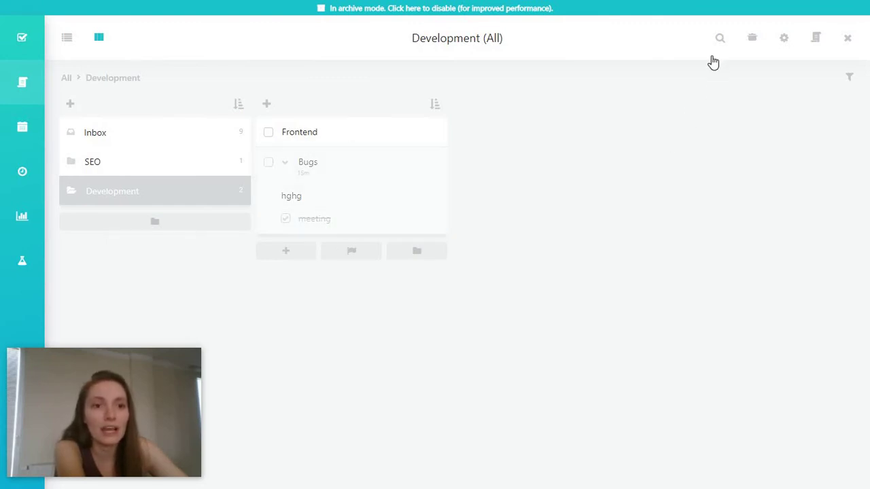
pyautogui.click(785, 45)
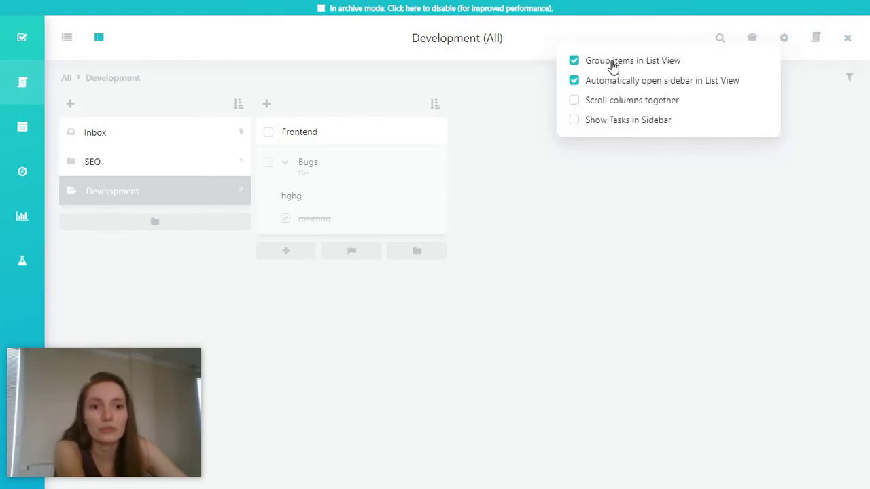
pyautogui.click(627, 102)
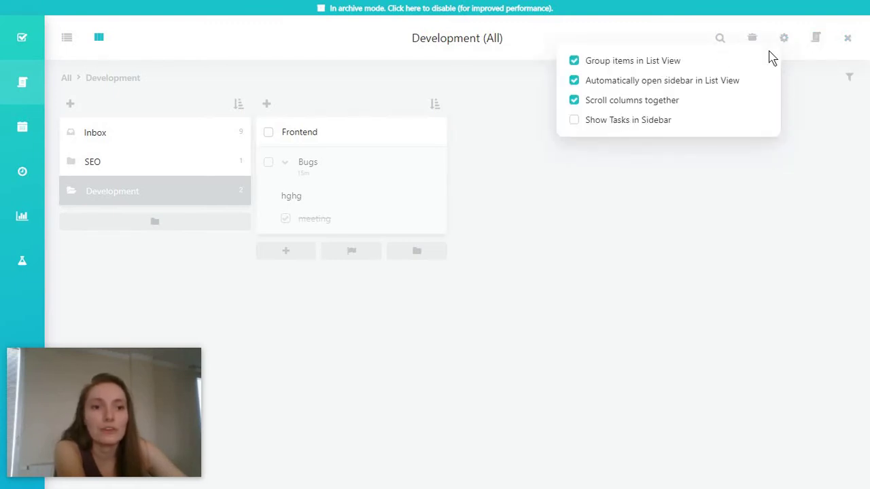
# Open the sidebar, check the filter options, then switch to the Calendar
pyautogui.click(815, 39)
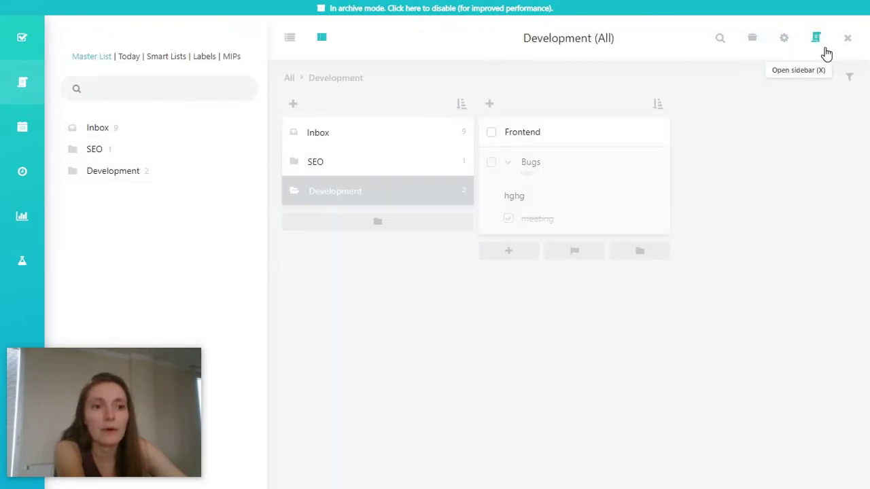
pyautogui.click(849, 78)
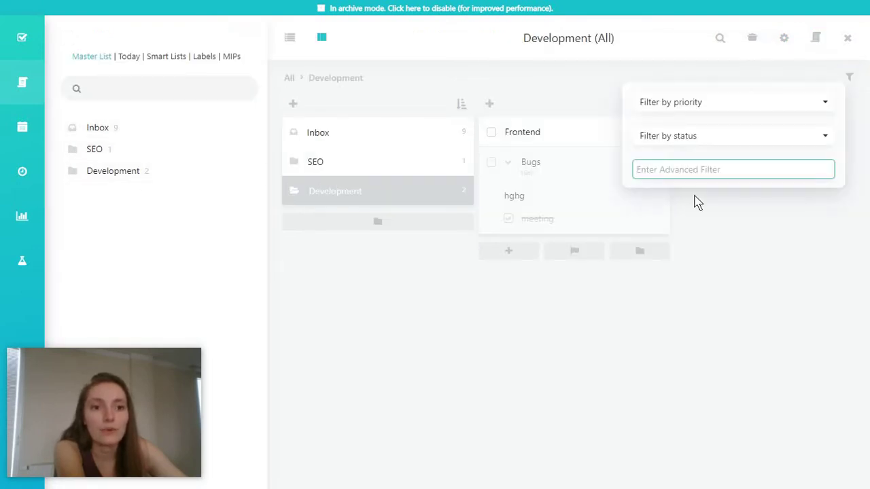
pyautogui.click(574, 332)
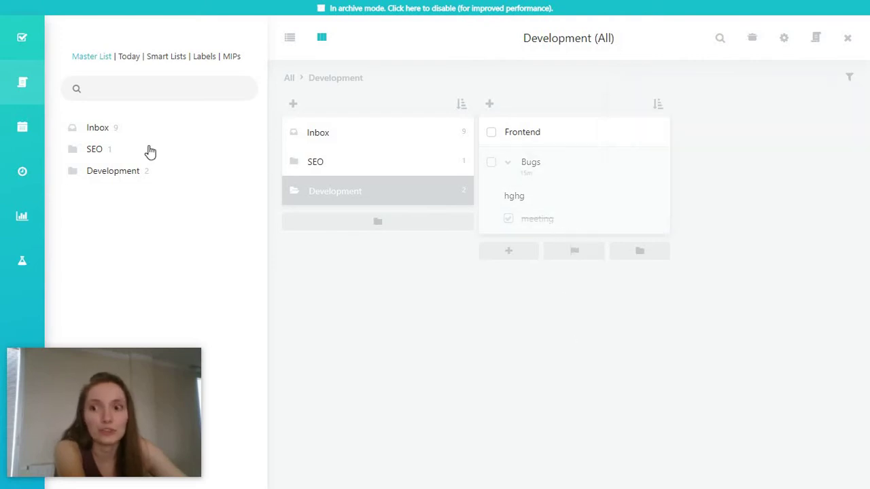
pyautogui.click(23, 129)
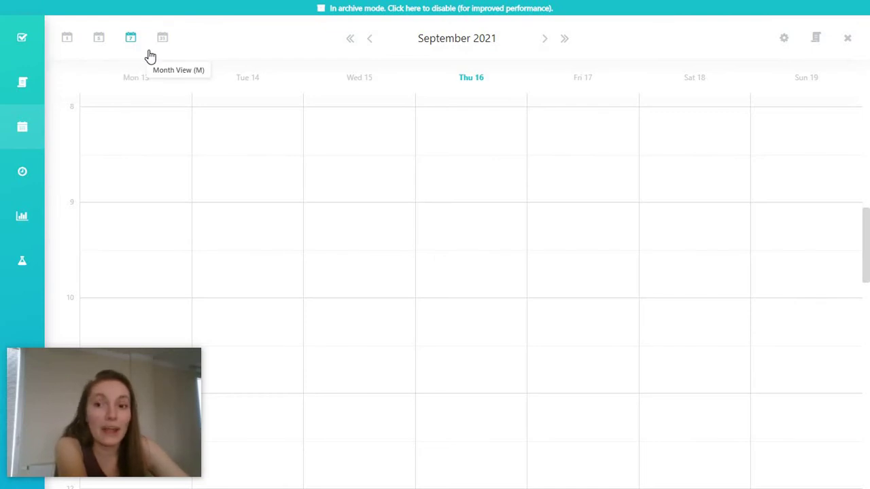
# Switch the calendar to Work Week view and advance to Mon 20–Fri 24 September 2021
pyautogui.click(99, 41)
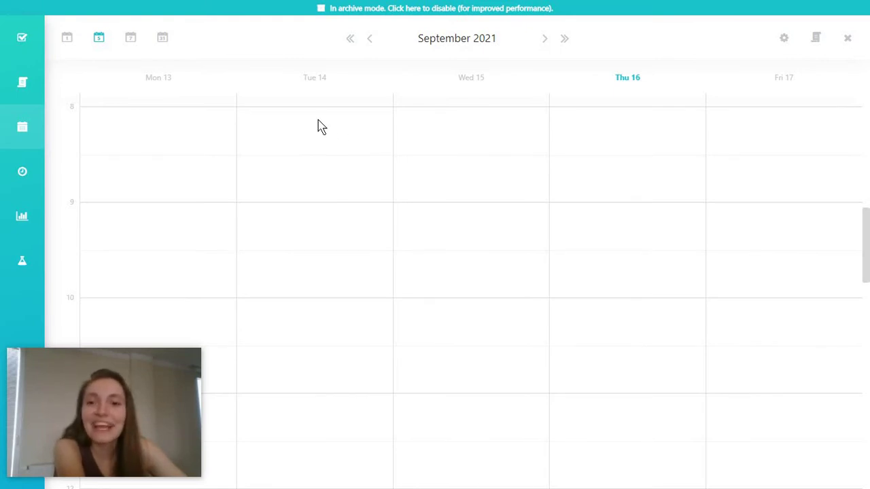
pyautogui.click(546, 39)
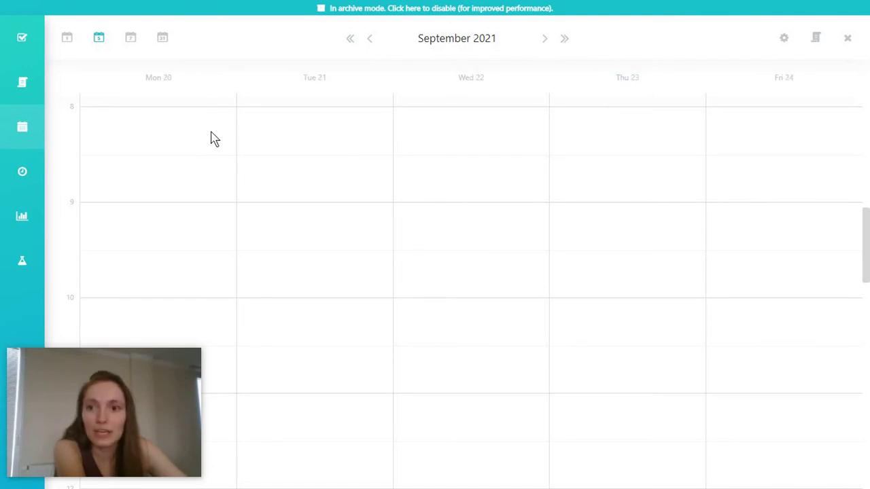
# Create a 120m task 'Analysis' on Monday 20 September, 08:00–10:00
pyautogui.moveTo(199, 159); pyautogui.dragTo(143, 303)
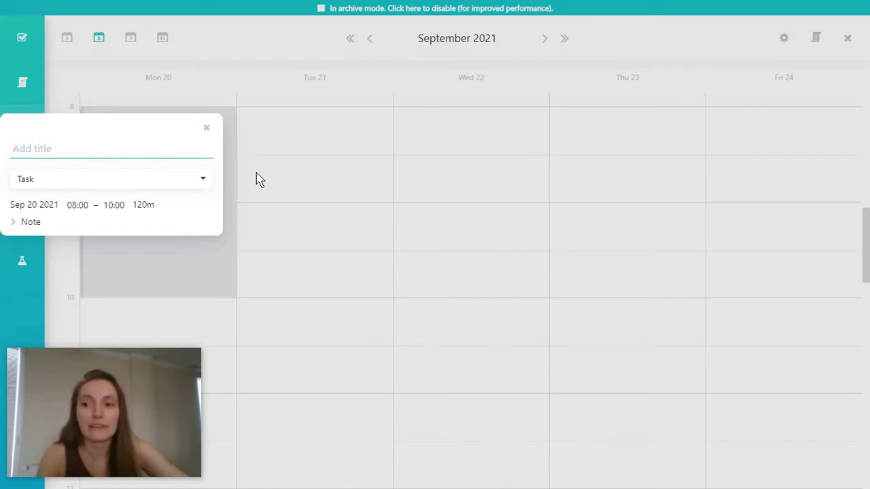
pyautogui.write('An')
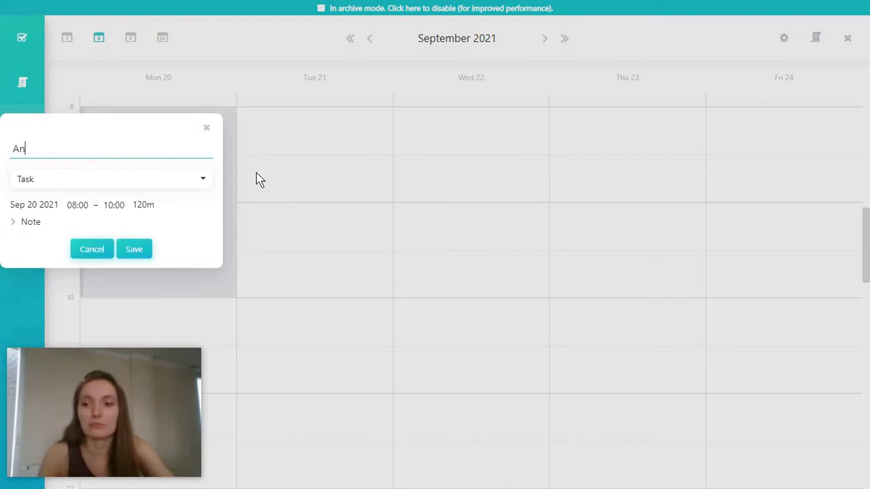
pyautogui.write('alysis')
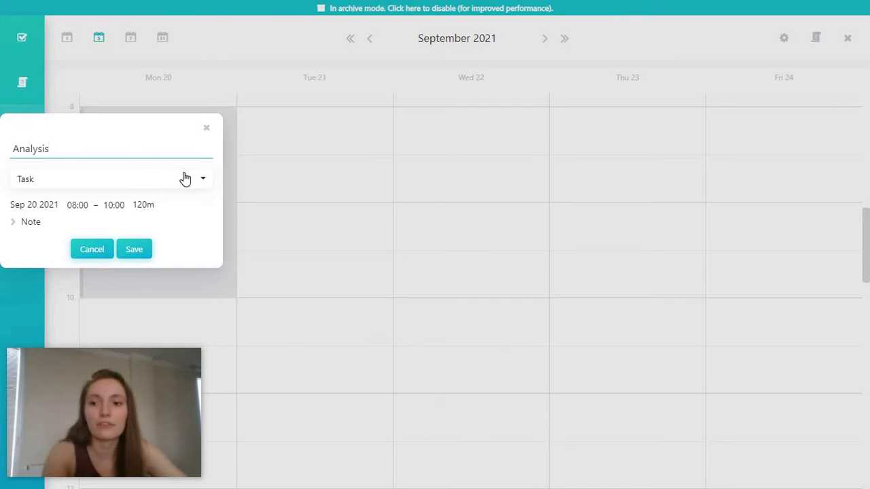
pyautogui.click(182, 180)
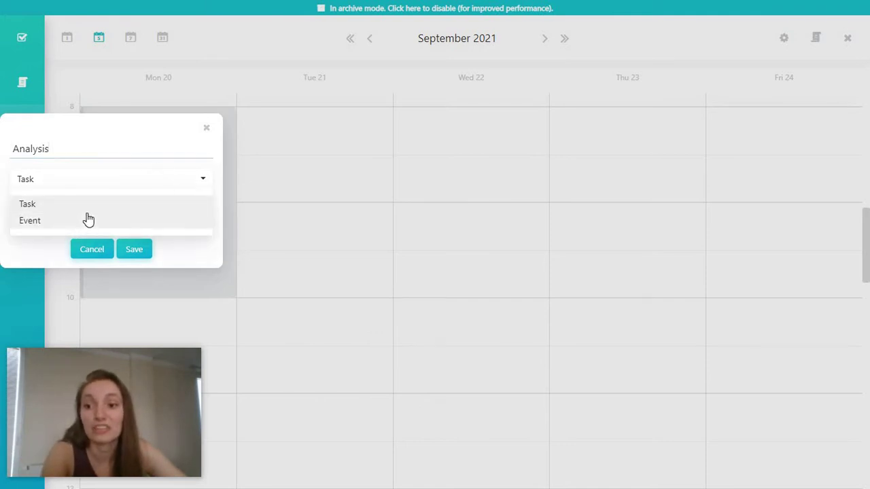
pyautogui.click(163, 201)
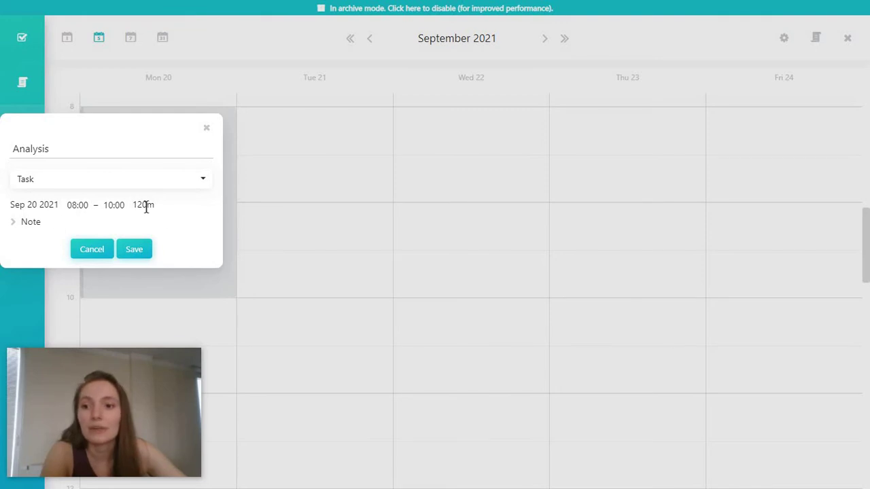
pyautogui.click(133, 204)
pyautogui.click(188, 224)
pyautogui.click(31, 222)
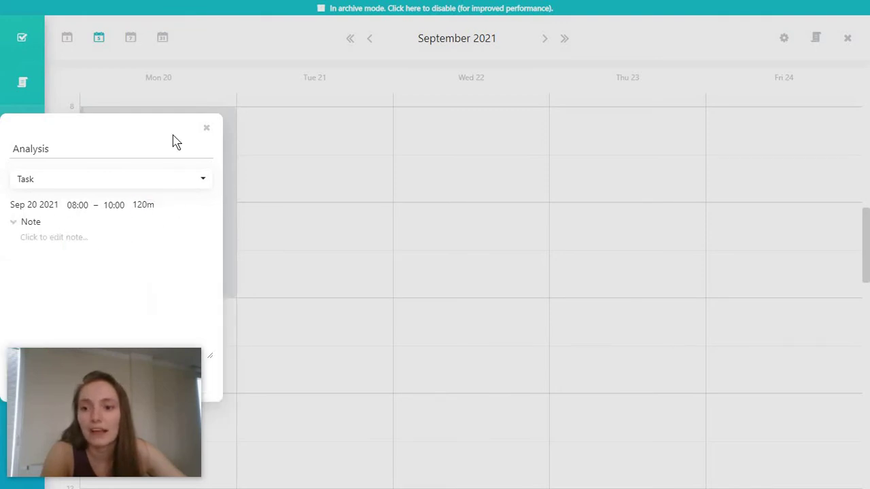
pyautogui.press('Escape')
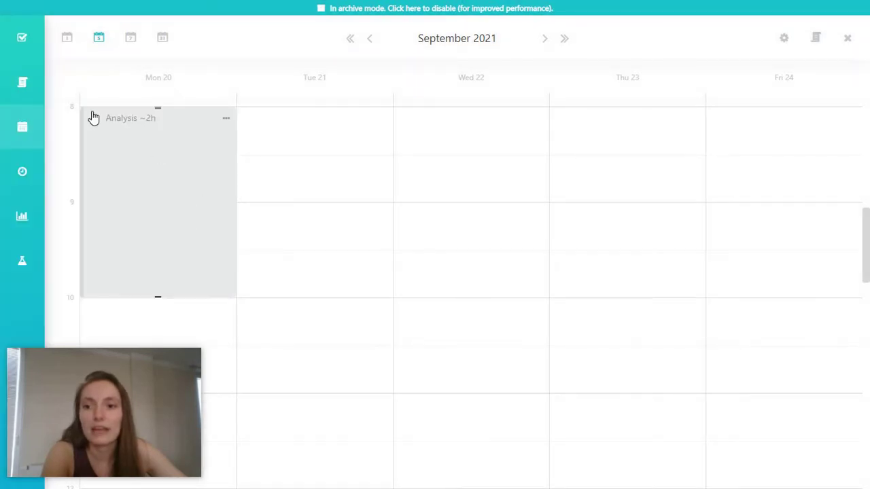
# Add a 'gfgfh' time block on Tuesday 21
pyautogui.moveTo(293, 147); pyautogui.dragTo(528, 221)
pyautogui.write('gfgfh')
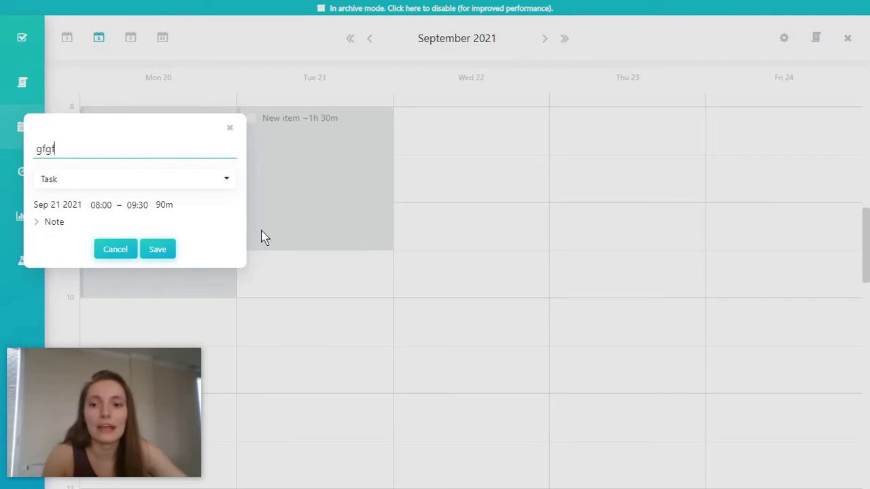
pyautogui.click(163, 252)
# Schedule 'hgh' at 08:30–10:30 and 'hghg' items at 10:30 and 12:00 on Wednesday 22
pyautogui.moveTo(439, 206); pyautogui.dragTo(447, 379)
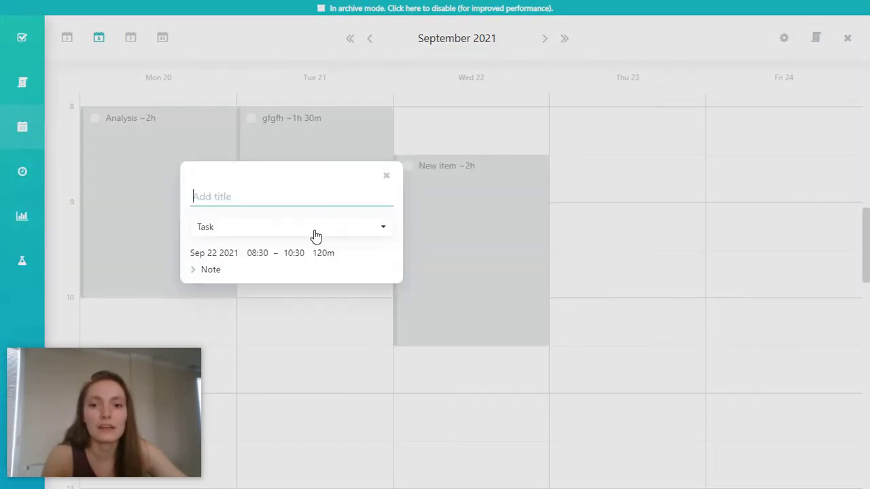
pyautogui.write('hgh')
pyautogui.press('Return')
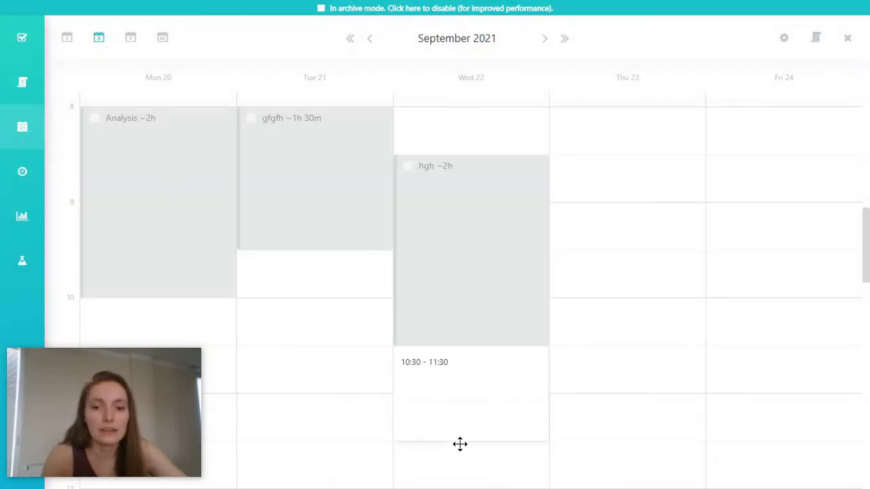
pyautogui.click(322, 300)
pyautogui.write('hghg')
pyautogui.click(319, 337)
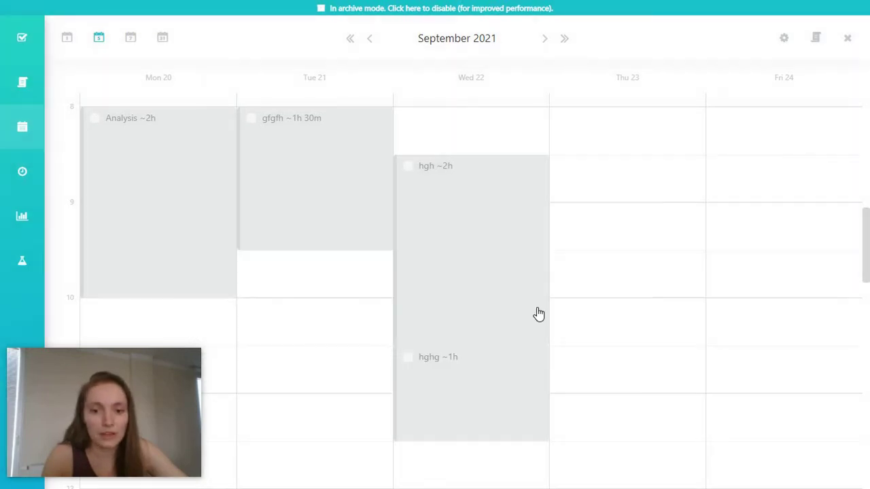
pyautogui.scroll(-2, 494, 405)
pyautogui.moveTo(429, 353); pyautogui.dragTo(439, 475)
pyautogui.click(435, 367)
pyautogui.click(435, 367)
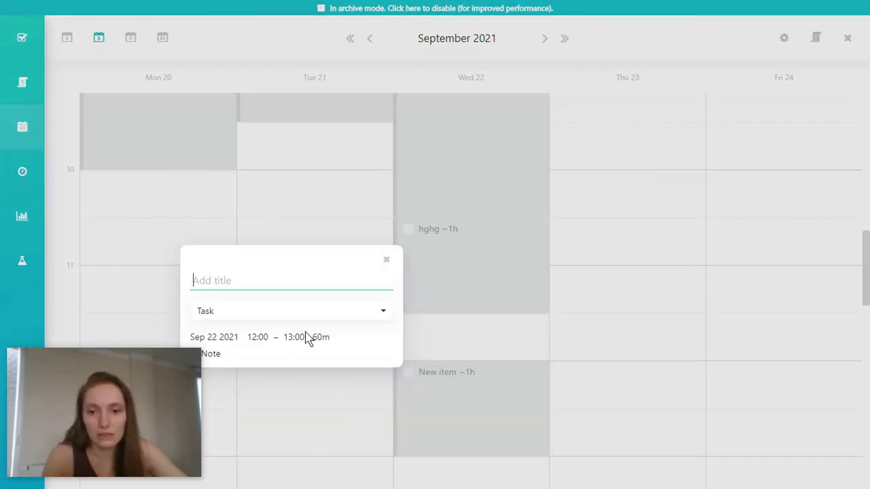
pyautogui.write('hghg')
pyautogui.click(320, 351)
# Check off gfgfh on Tuesday 21 as done
pyautogui.scroll(-4, 306, 388)
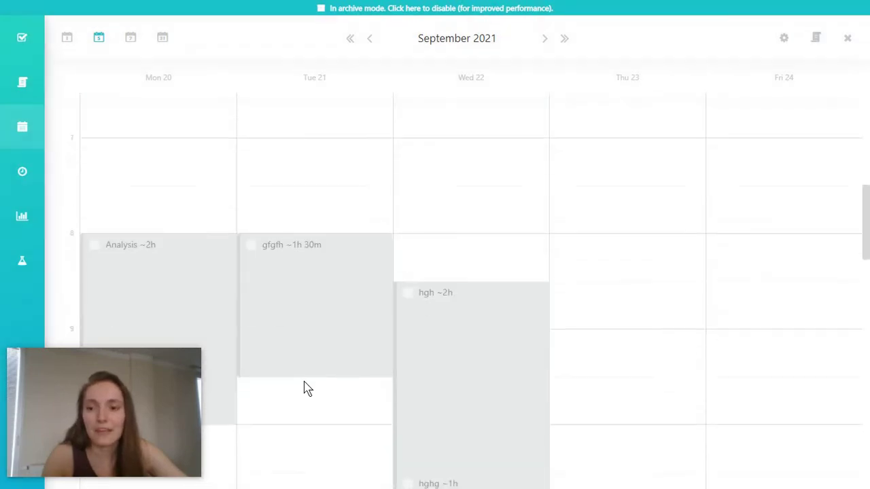
pyautogui.click(250, 119)
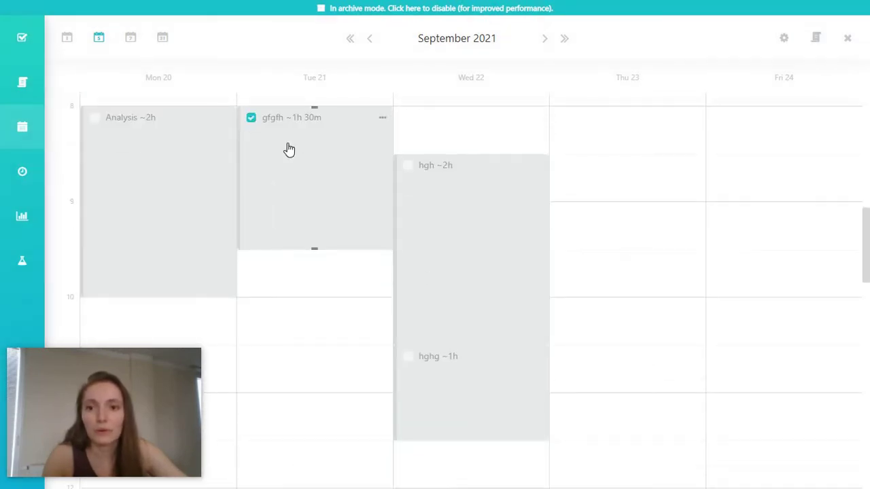
pyautogui.click(251, 119)
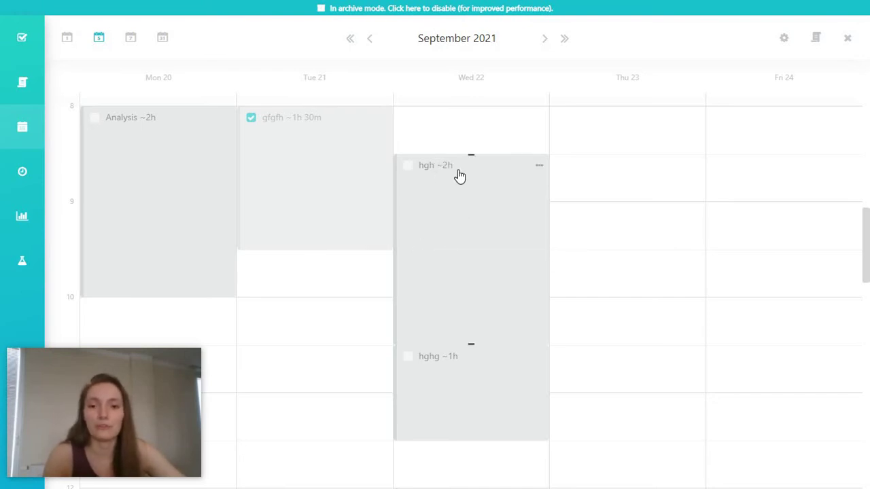
# In Timers, set the hourglass timer to 60 minutes with the alarm playing 10 times
pyautogui.click(23, 175)
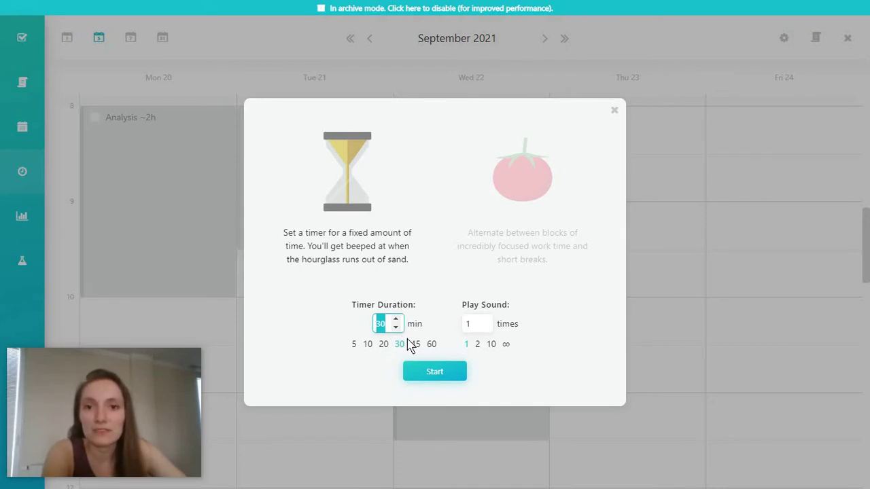
pyautogui.click(432, 344)
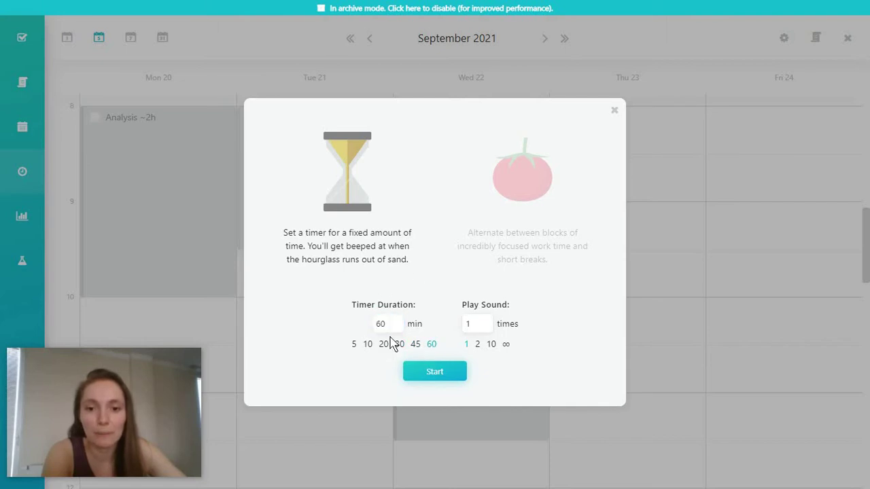
pyautogui.click(477, 345)
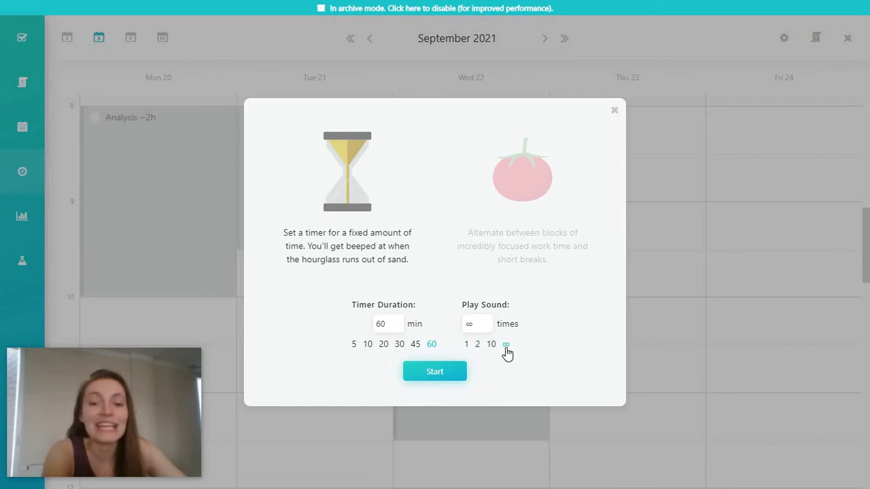
pyautogui.click(492, 345)
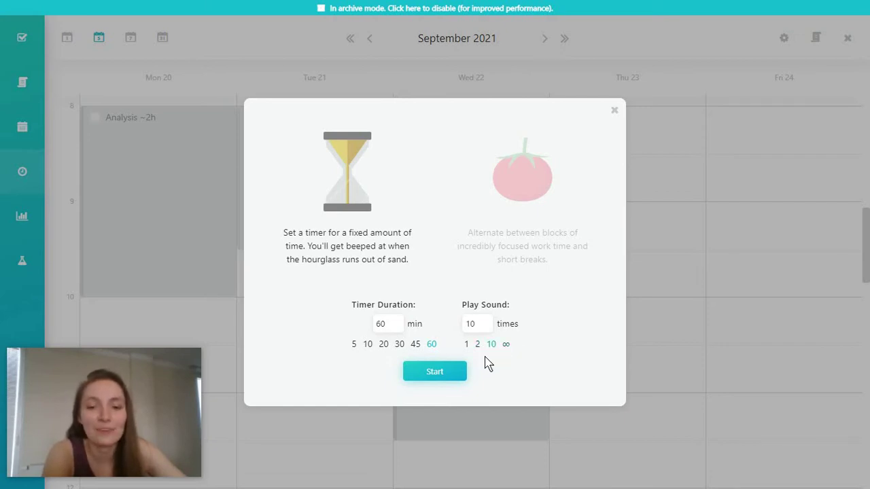
# Start the 25-minute Pomodoro timer, pop it out, then close the floating window
pyautogui.click(530, 199)
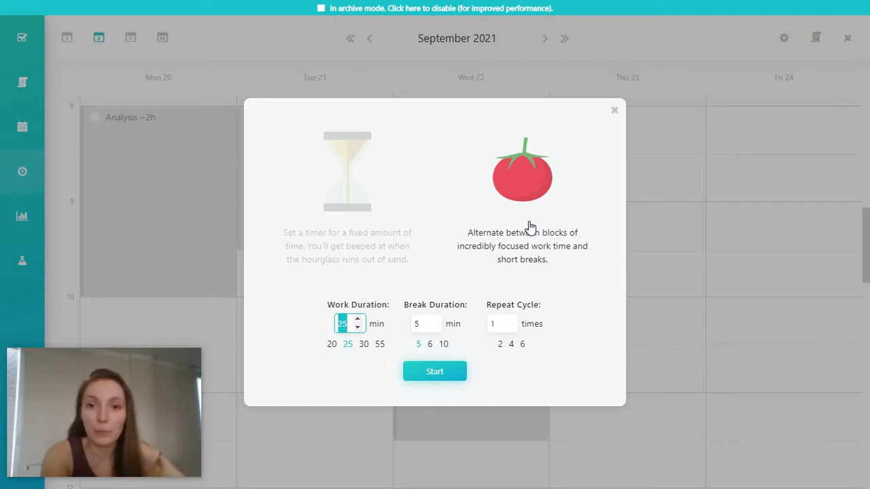
pyautogui.click(442, 374)
pyautogui.moveTo(858, 436)
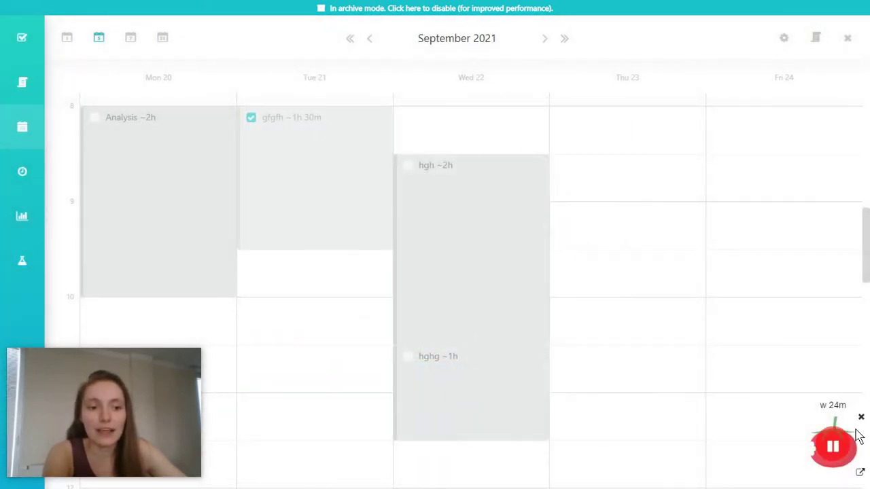
pyautogui.click(859, 476)
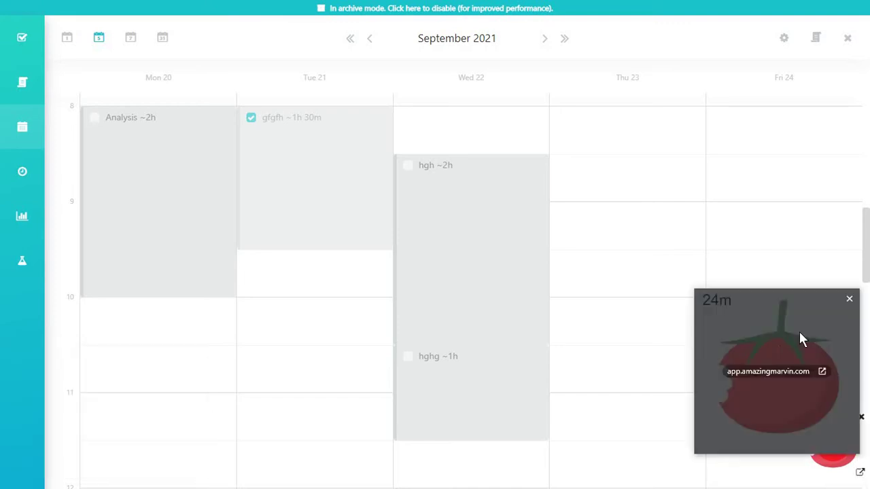
pyautogui.click(849, 299)
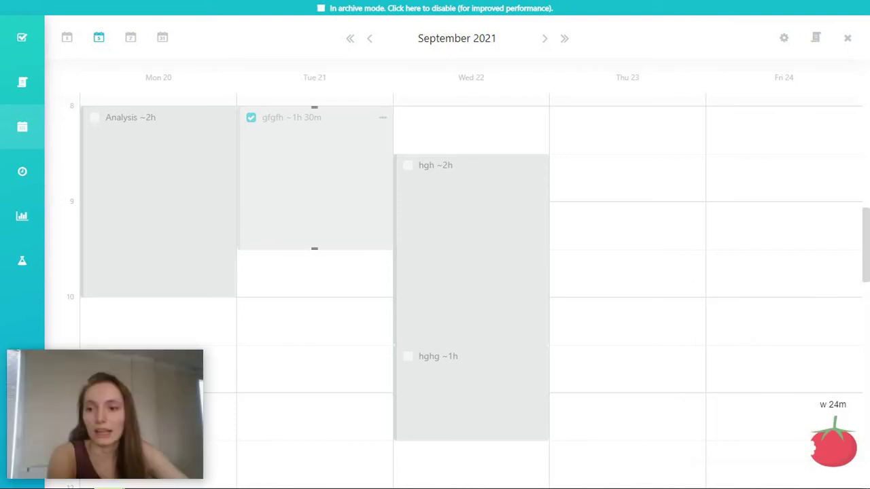
# View the task-count statistics and move the chart to the next week
pyautogui.click(33, 224)
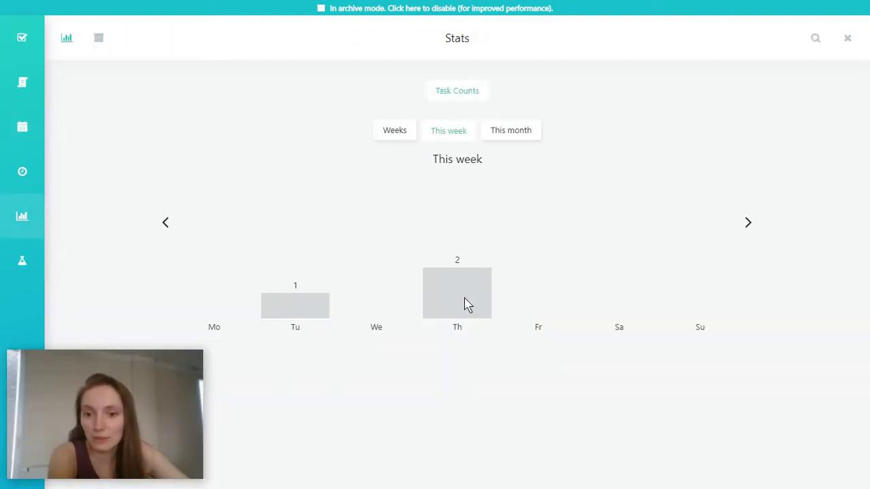
pyautogui.moveTo(468, 311)
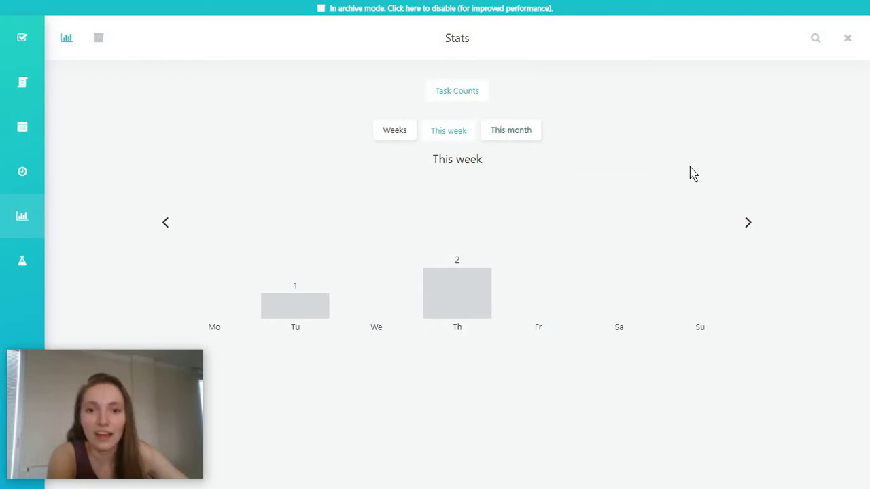
pyautogui.click(749, 227)
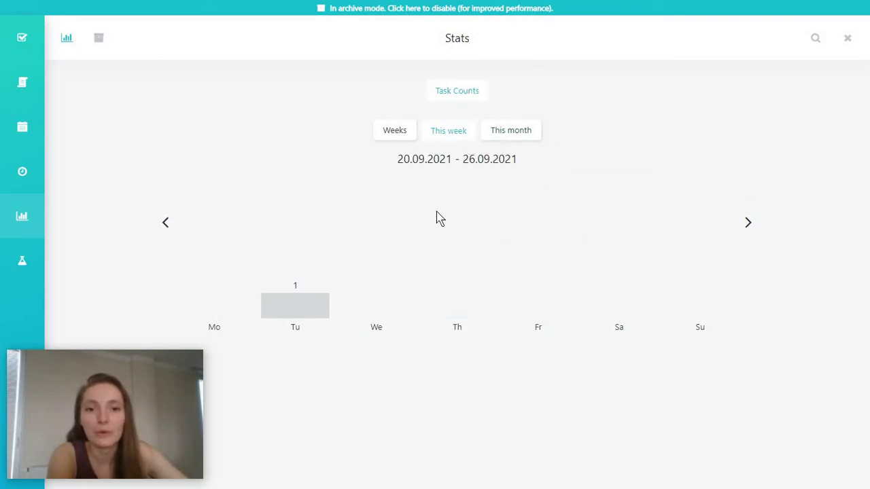
pyautogui.moveTo(309, 312)
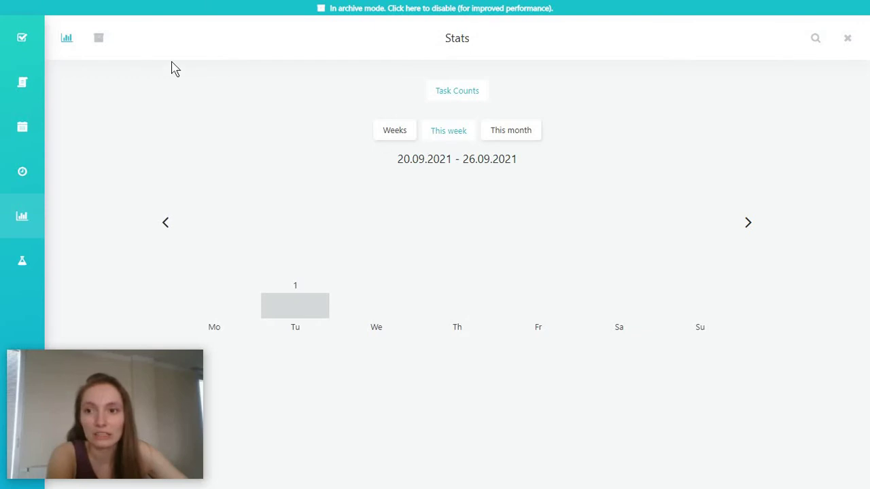
# Browse the Archive of tasks completed in September 2021
pyautogui.click(97, 37)
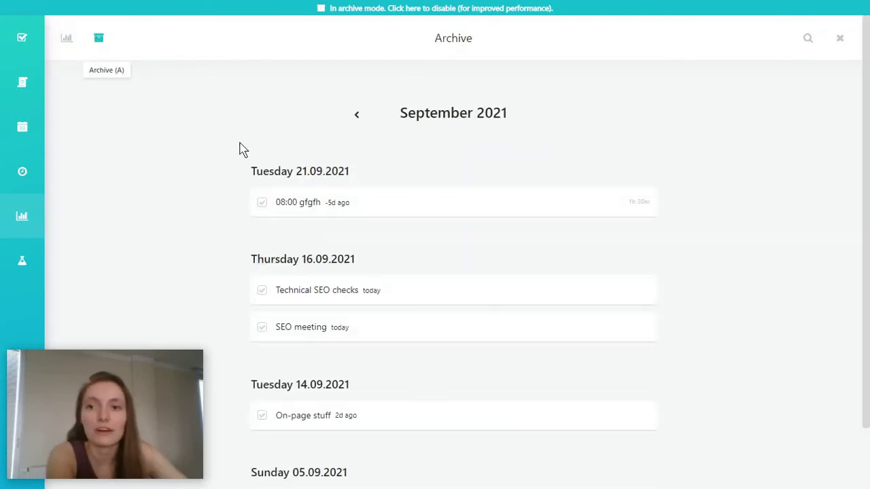
pyautogui.scroll(-1, 289, 199)
pyautogui.scroll(-1, 289, 200)
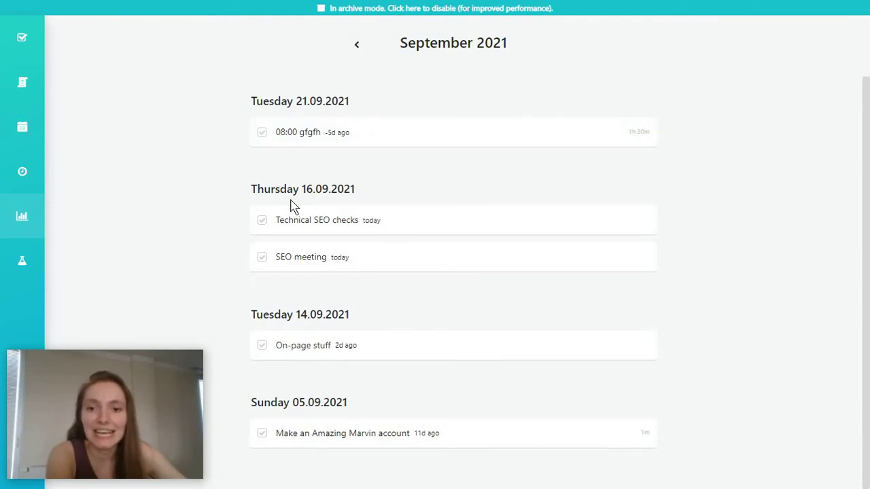
pyautogui.scroll(2, 292, 204)
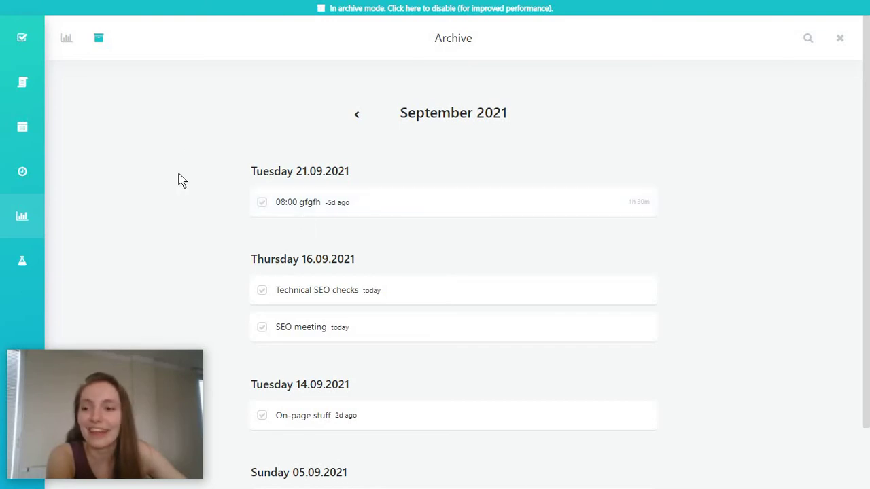
# Open the strategies list and switch the Timers strategy off
pyautogui.click(24, 261)
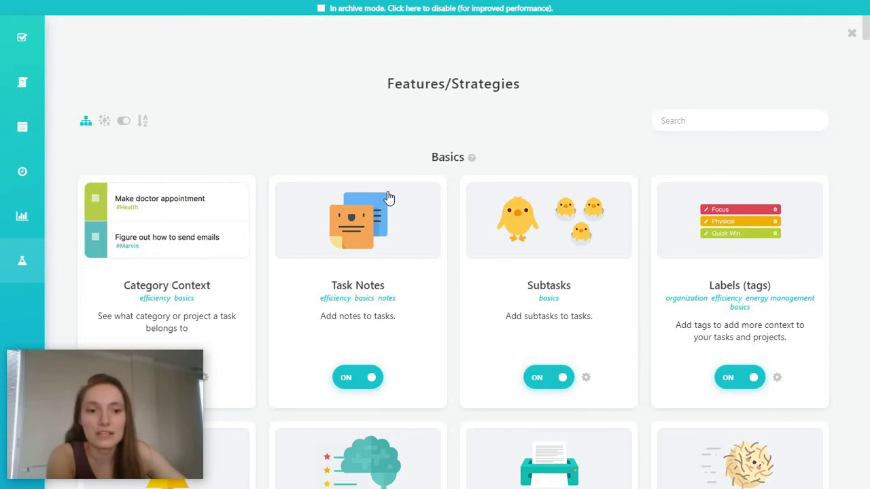
pyautogui.scroll(-2, 367, 228)
pyautogui.scroll(-2, 352, 240)
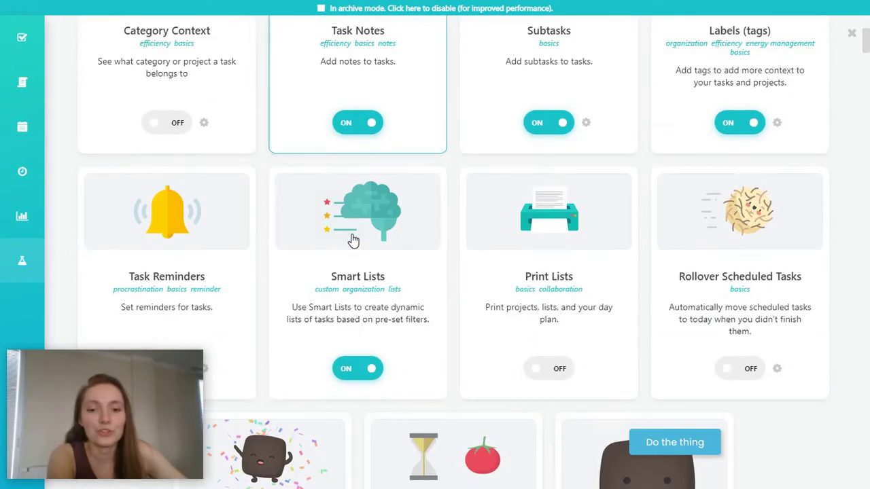
pyautogui.scroll(-3, 352, 240)
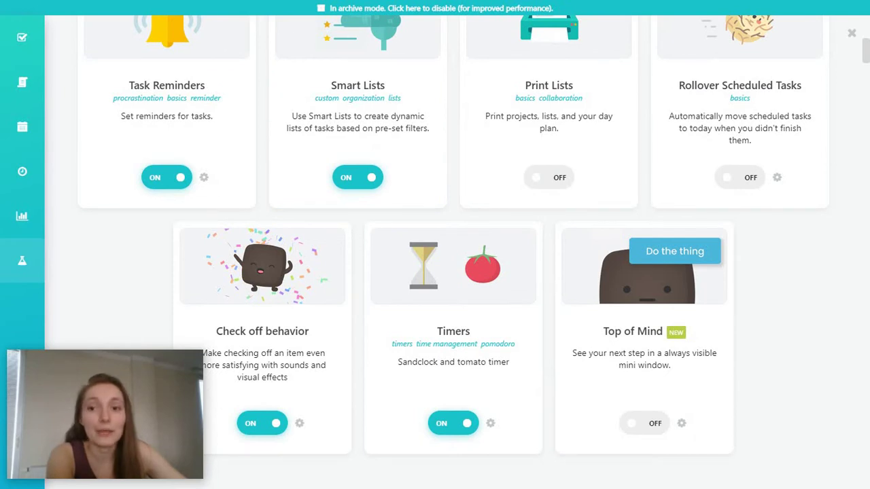
pyautogui.scroll(-3, 354, 240)
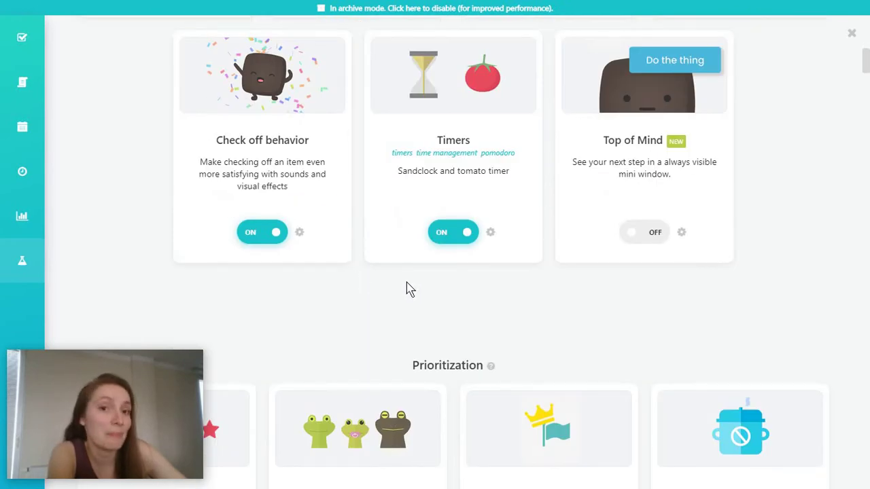
pyautogui.scroll(2, 408, 288)
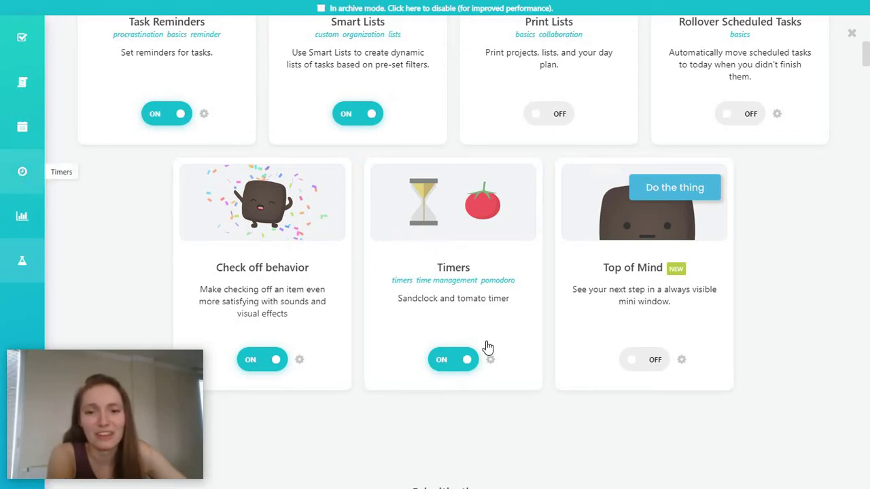
pyautogui.click(442, 361)
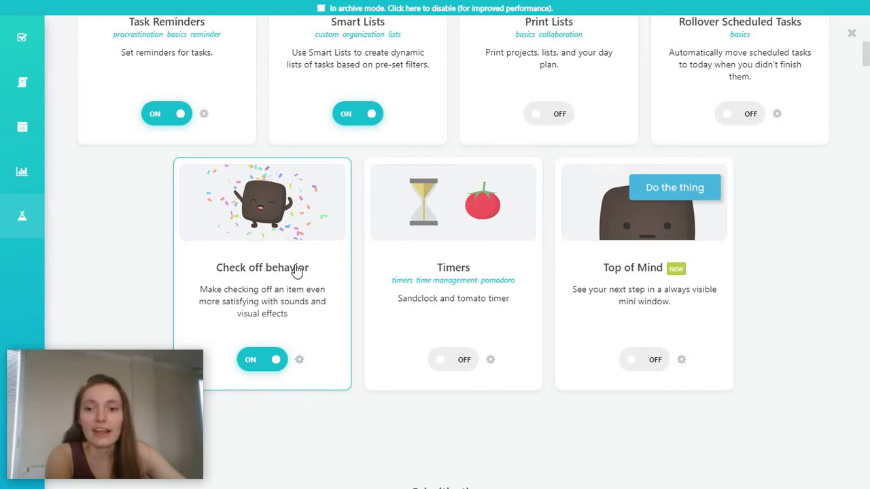
# Open the Check off behavior settings and review Subtask Completion Sound, keeping None
pyautogui.scroll(-1, 262, 293)
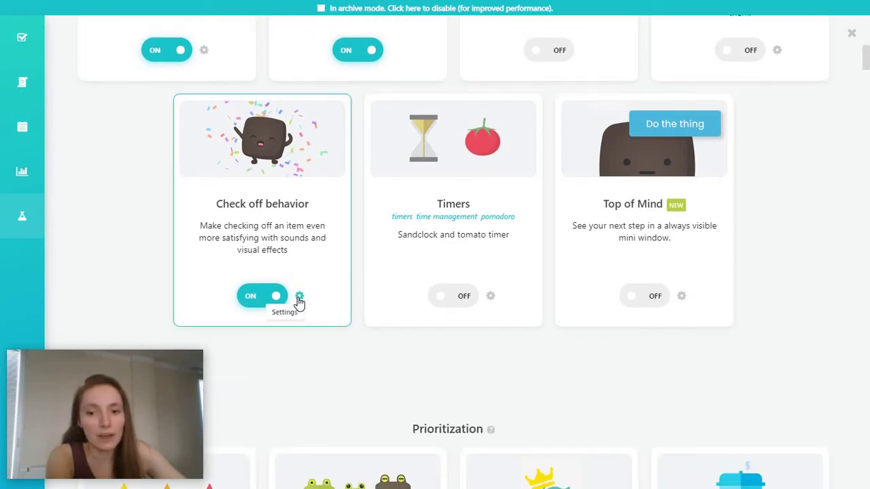
pyautogui.click(299, 297)
pyautogui.scroll(-2, 379, 320)
pyautogui.click(418, 218)
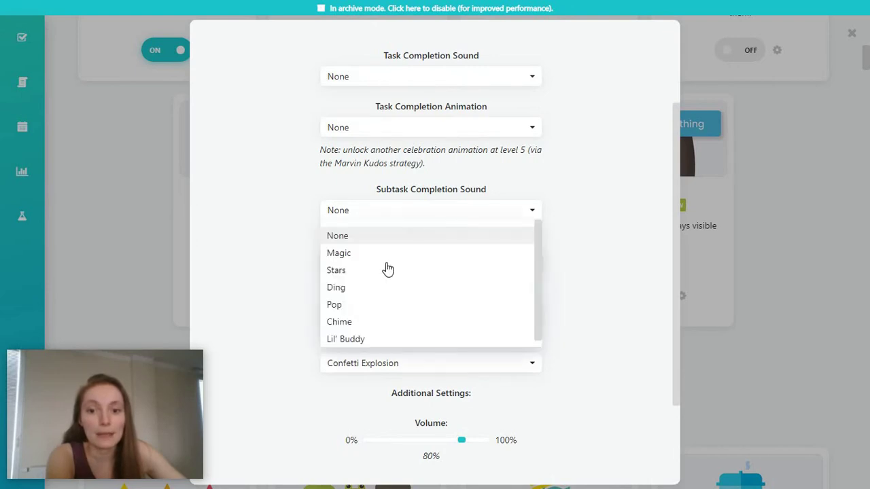
pyautogui.click(601, 237)
# Close Check off behavior settings, then enable Eat that Frog and review its settings
pyautogui.click(776, 238)
pyautogui.scroll(-2, 294, 217)
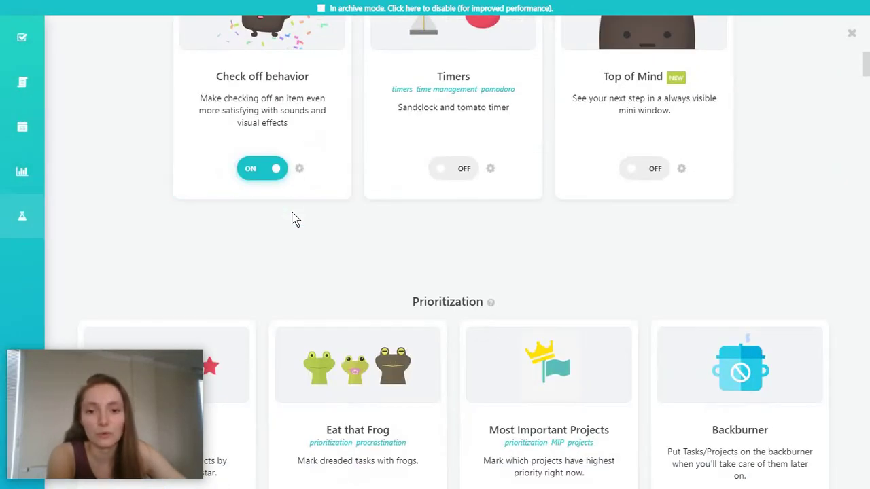
pyautogui.scroll(-3, 293, 217)
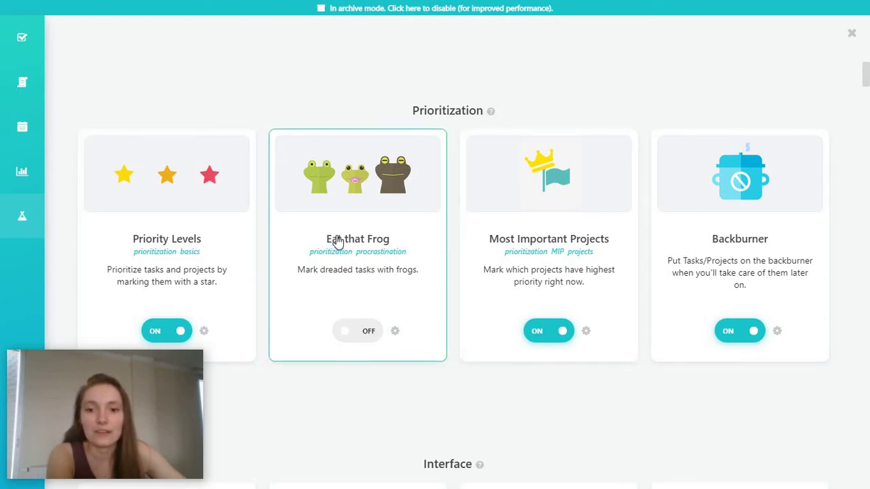
pyautogui.click(358, 331)
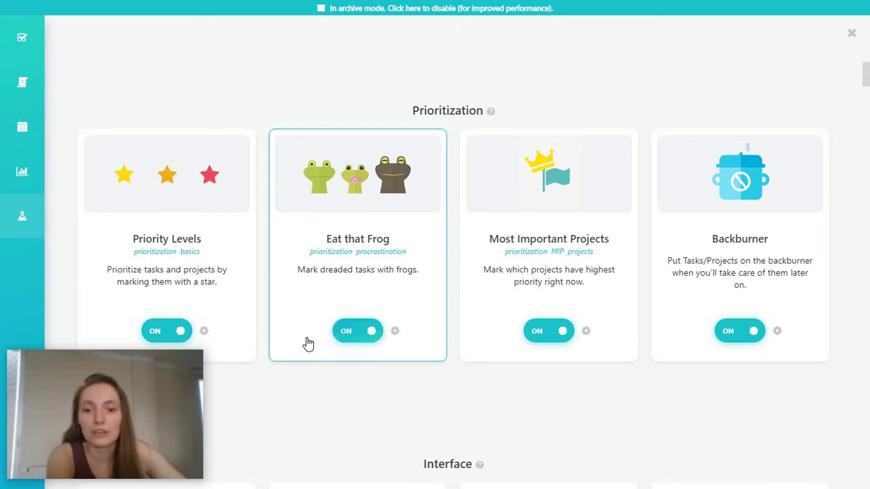
pyautogui.click(397, 333)
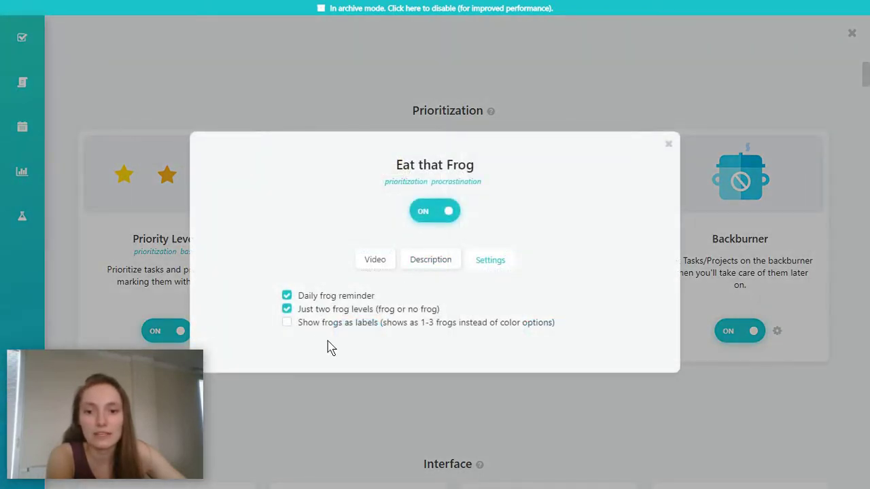
pyautogui.click(664, 148)
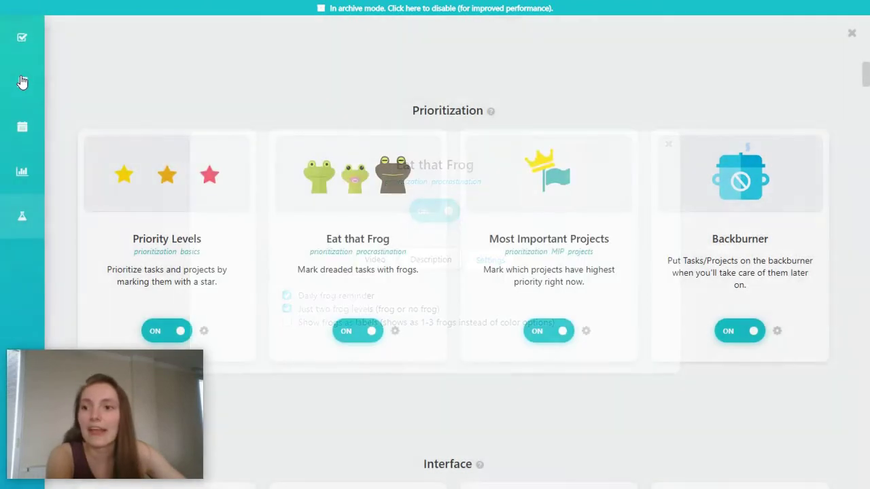
# Back in Tasks, mark Meeting and Select a workflow as frogs and dismiss the frog tip
pyautogui.click(22, 48)
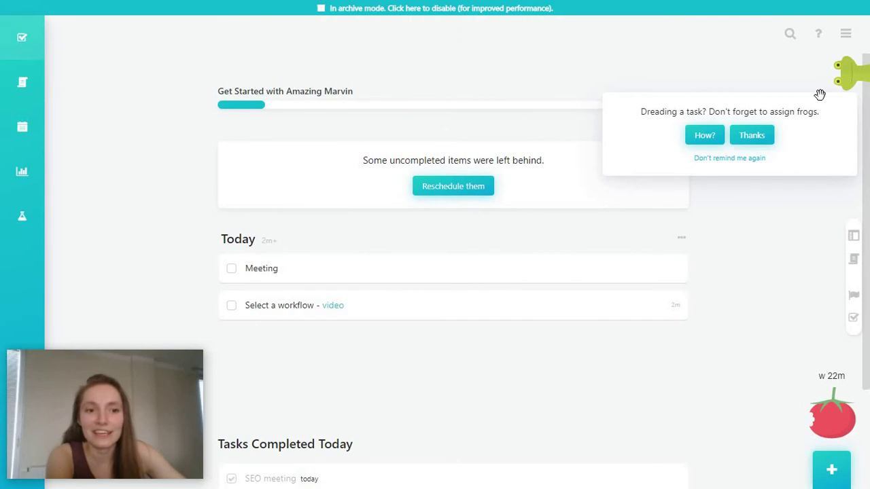
pyautogui.click(705, 136)
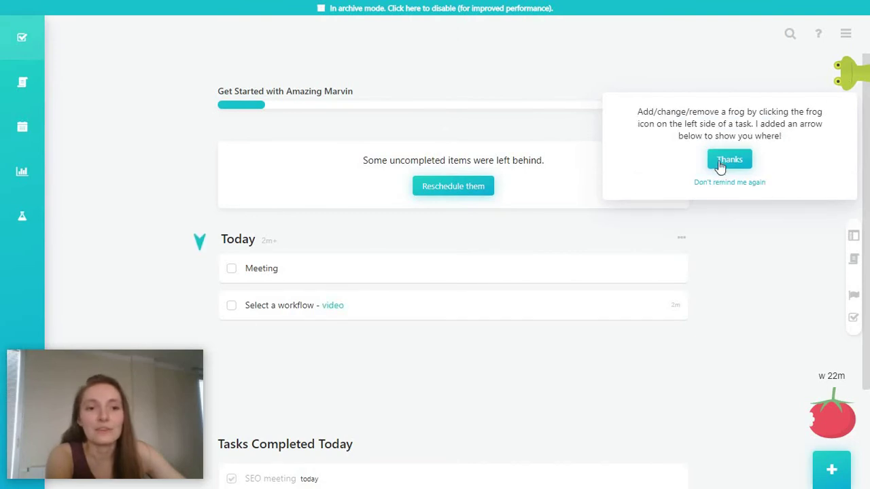
pyautogui.moveTo(194, 276)
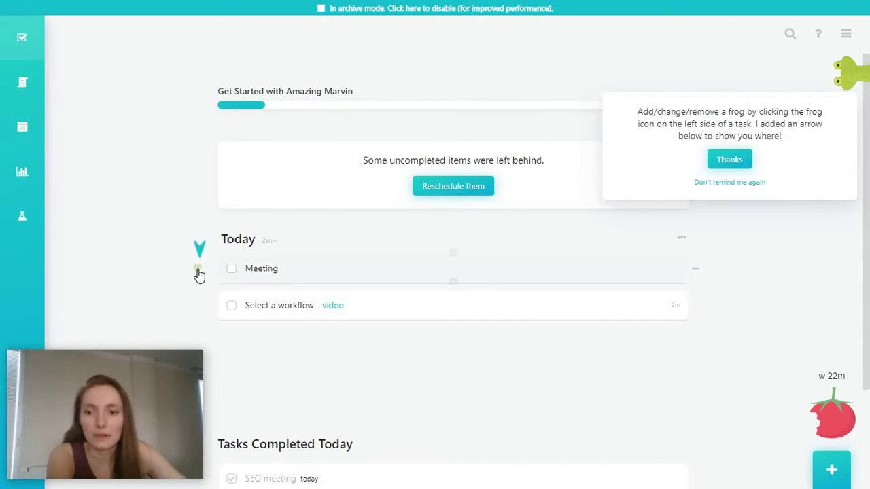
pyautogui.click(197, 272)
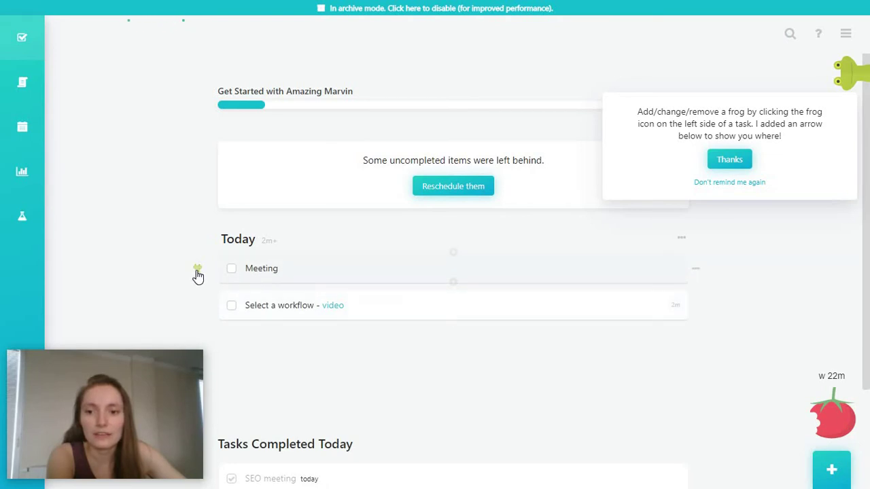
pyautogui.click(197, 306)
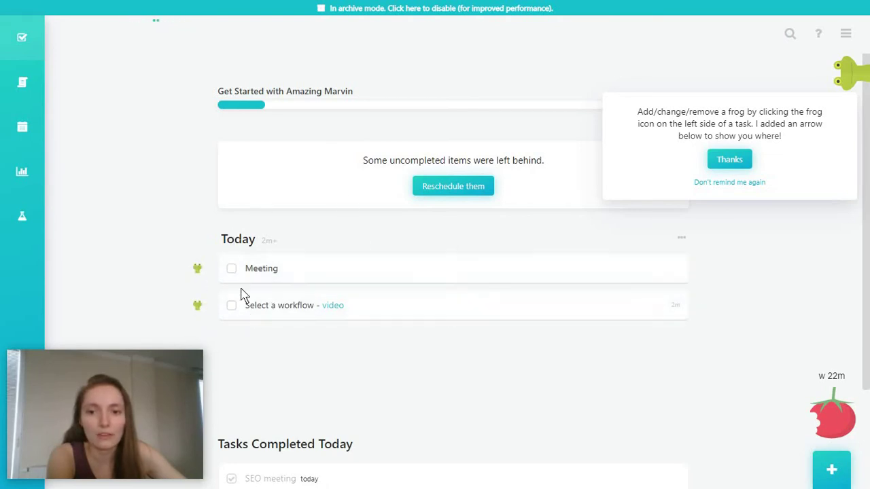
pyautogui.click(729, 164)
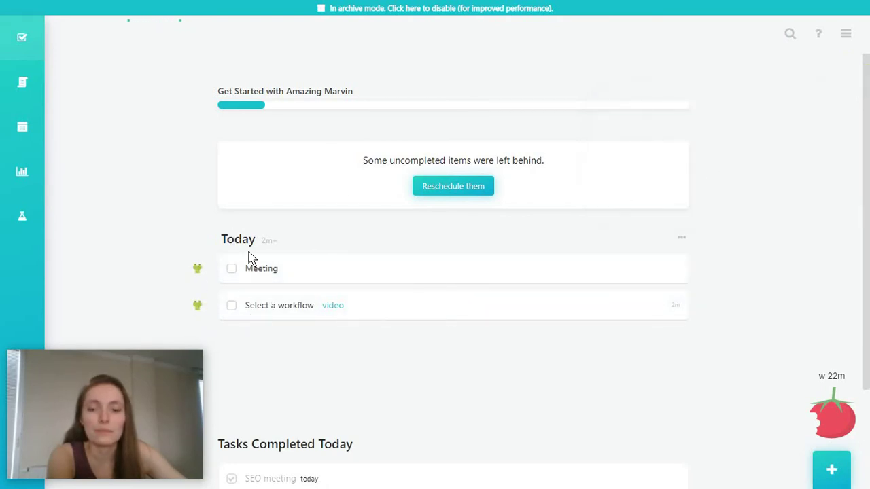
pyautogui.scroll(-2, 187, 180)
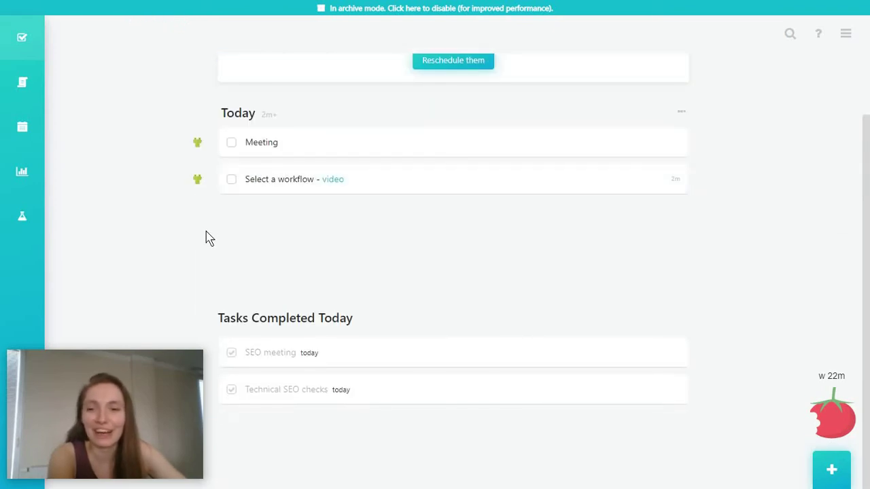
pyautogui.scroll(2, 209, 238)
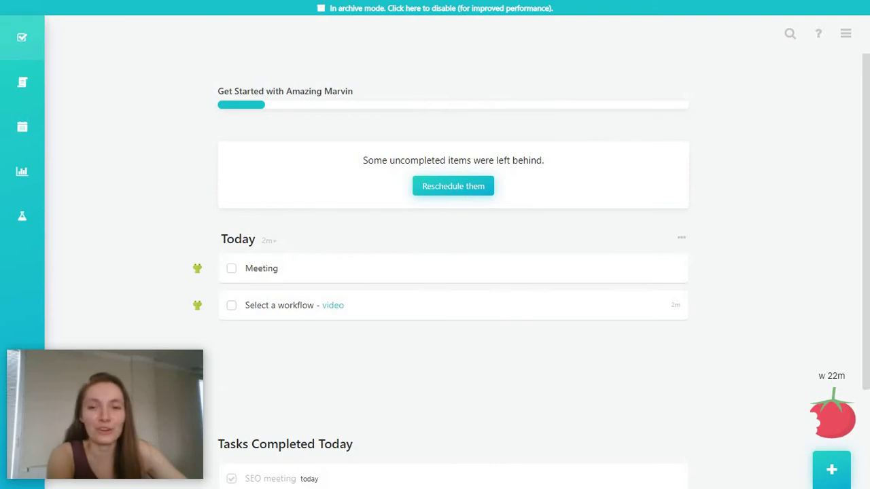
# Switch on the Bottom Menu strategy under Navigation & Lists
pyautogui.click(33, 229)
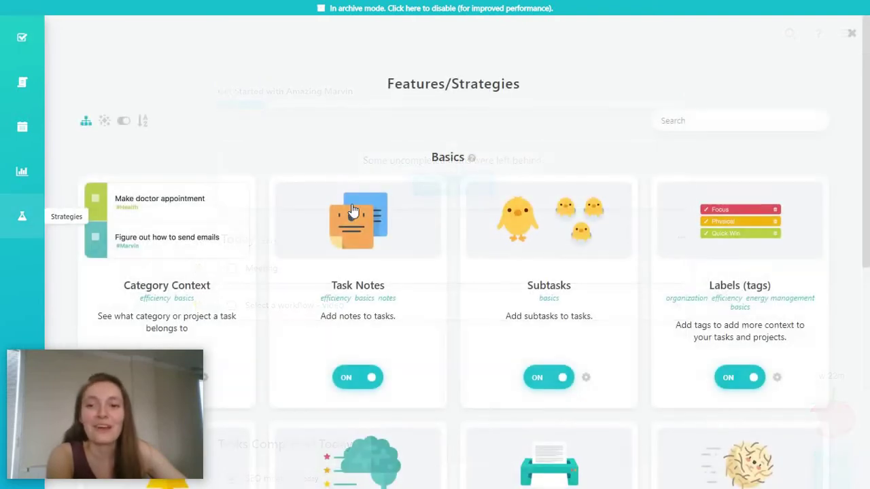
pyautogui.scroll(-15, 723, 208)
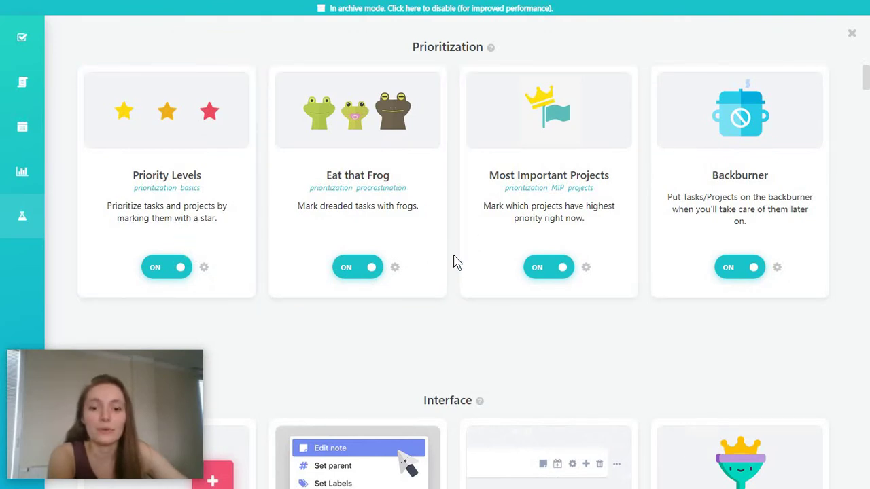
pyautogui.scroll(-5, 456, 262)
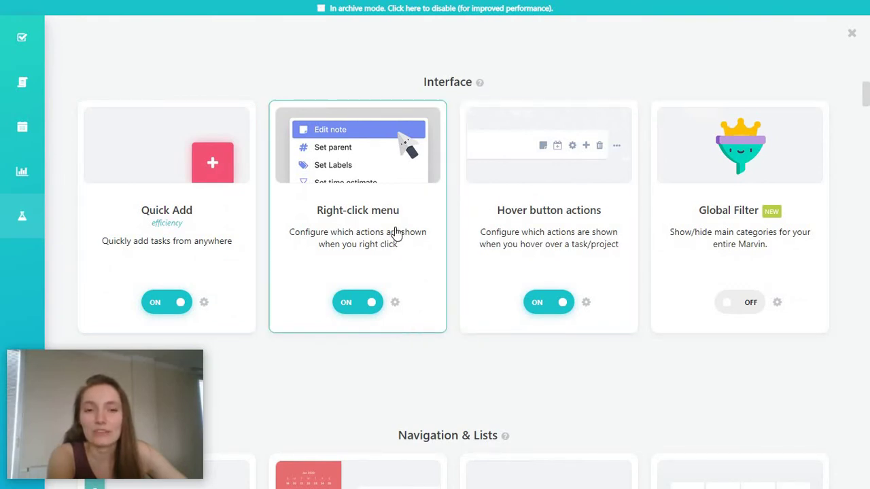
pyautogui.scroll(-5, 397, 233)
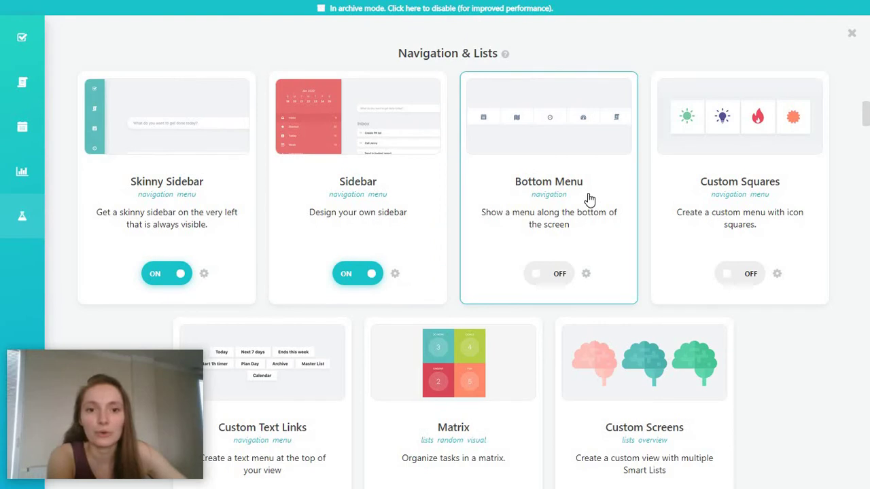
pyautogui.click(552, 278)
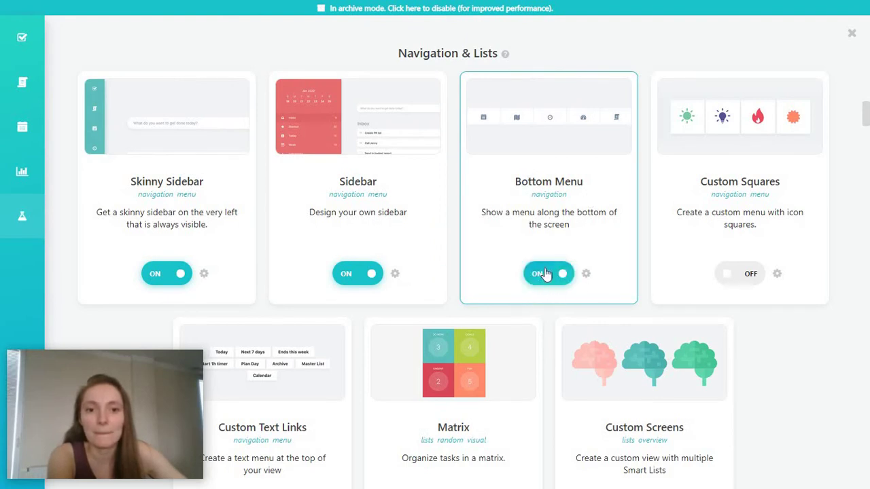
pyautogui.scroll(-1, 607, 190)
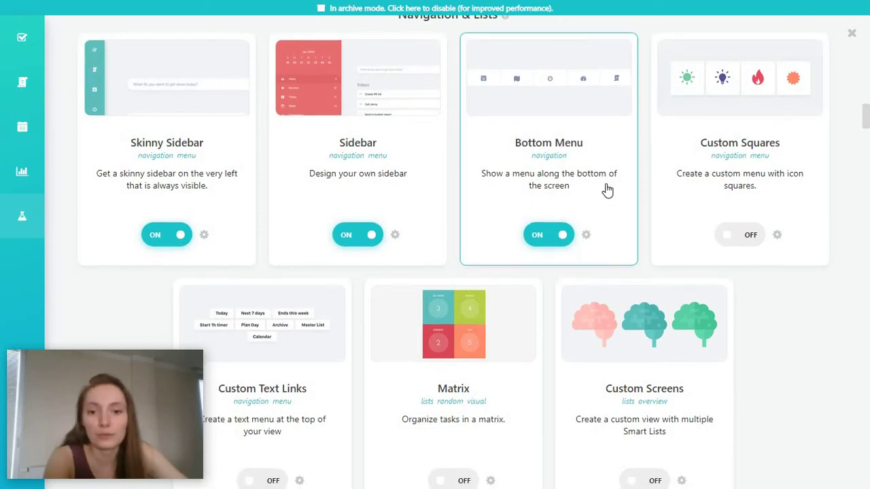
pyautogui.scroll(-2, 607, 190)
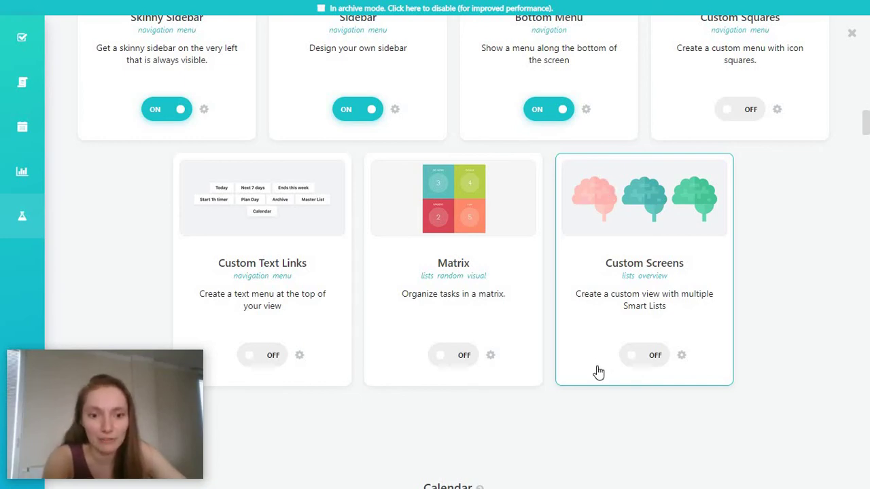
# Turn on the Custom Screens, Matrix and Custom Squares strategies
pyautogui.click(739, 109)
pyautogui.click(642, 356)
pyautogui.click(451, 356)
pyautogui.scroll(-5, 514, 289)
pyautogui.scroll(-4, 514, 288)
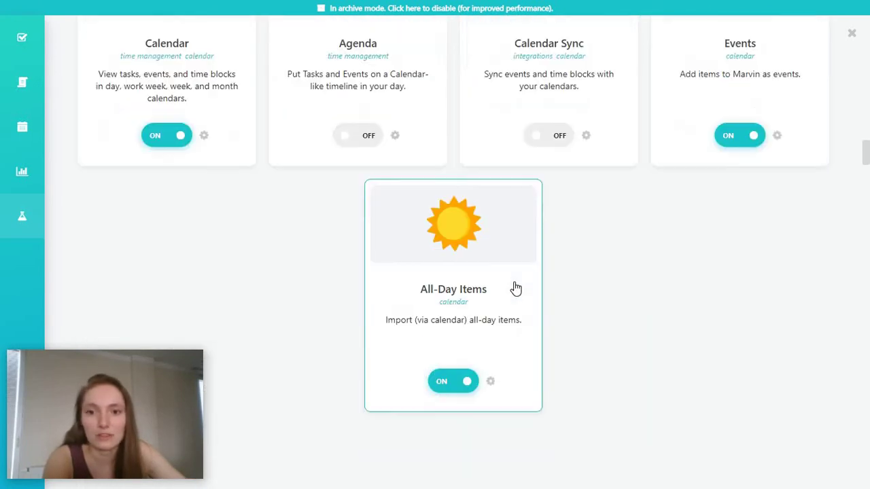
pyautogui.scroll(3, 515, 287)
pyautogui.scroll(-2, 469, 225)
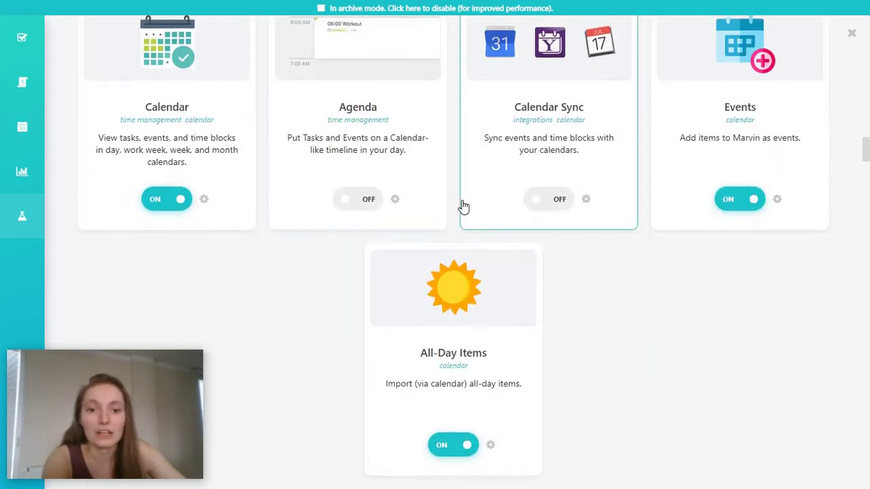
pyautogui.scroll(1, 503, 218)
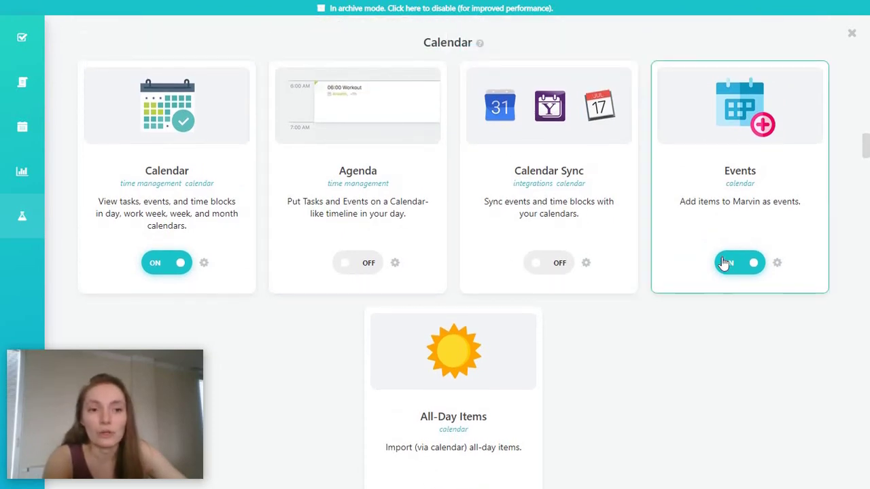
# Turn on Time Tracking, Theming and Reward Points, dismissing the reward points pop-up
pyautogui.scroll(-5, 714, 270)
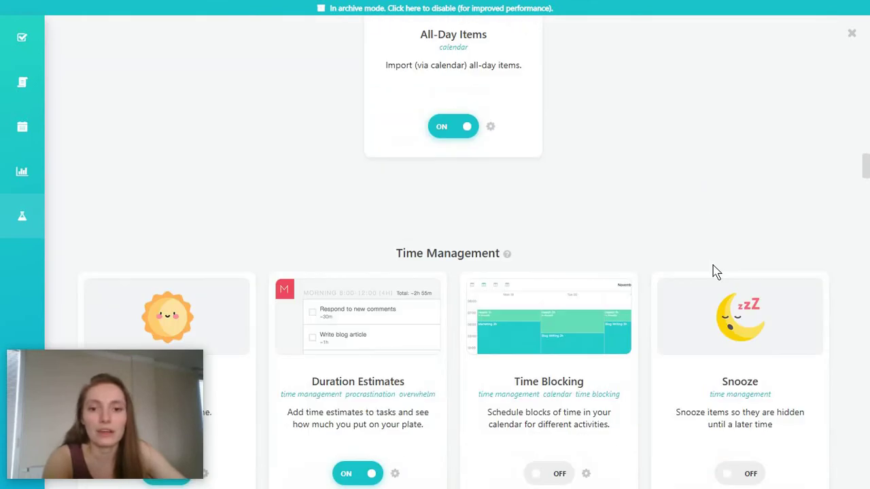
pyautogui.scroll(-2, 625, 173)
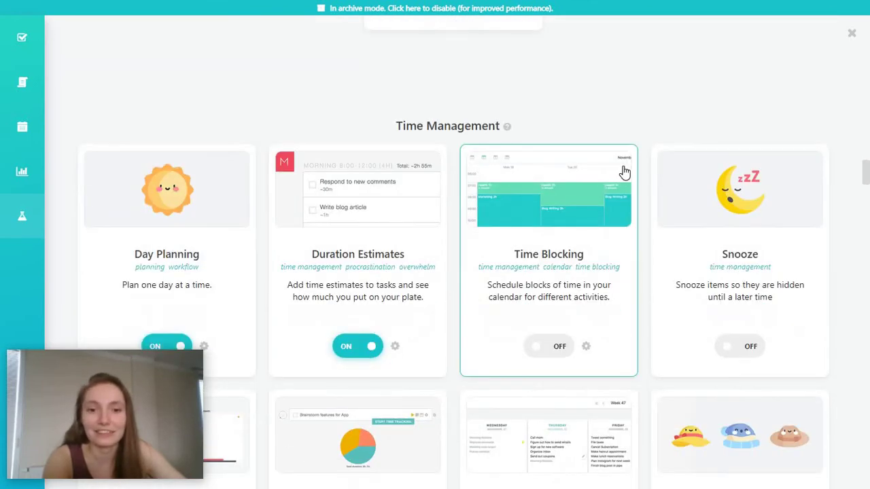
pyautogui.scroll(-3, 588, 131)
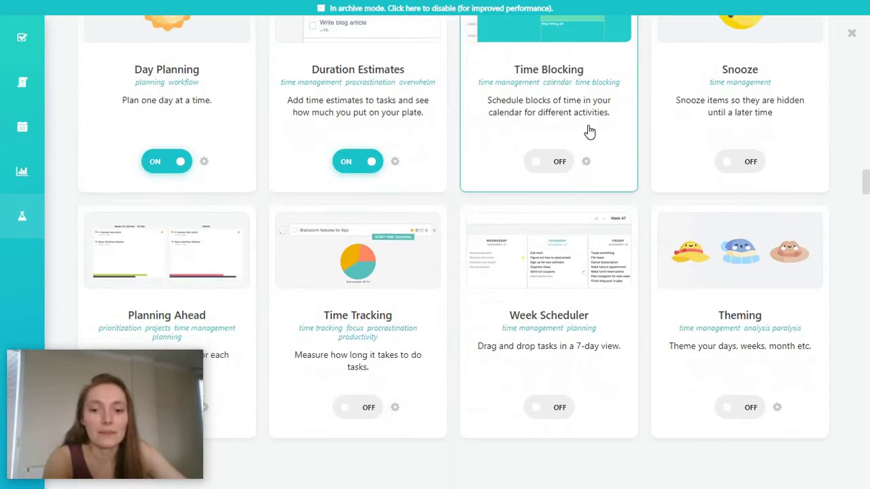
pyautogui.scroll(-1, 422, 216)
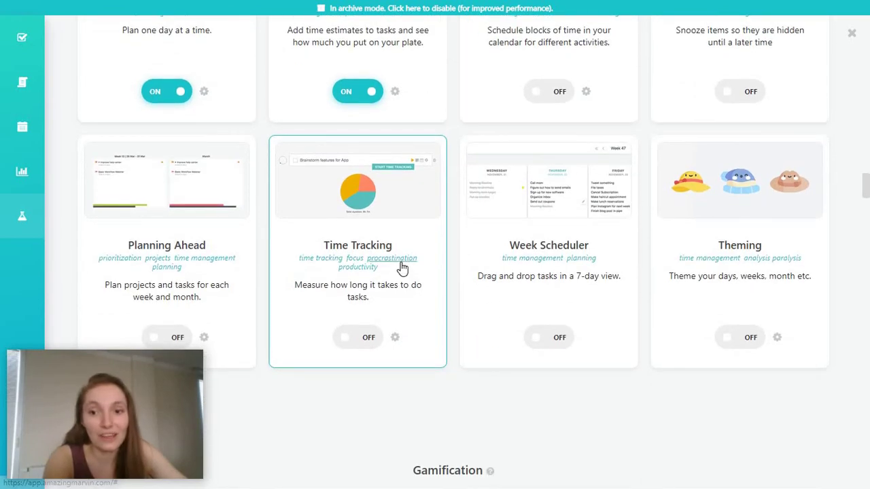
pyautogui.click(364, 343)
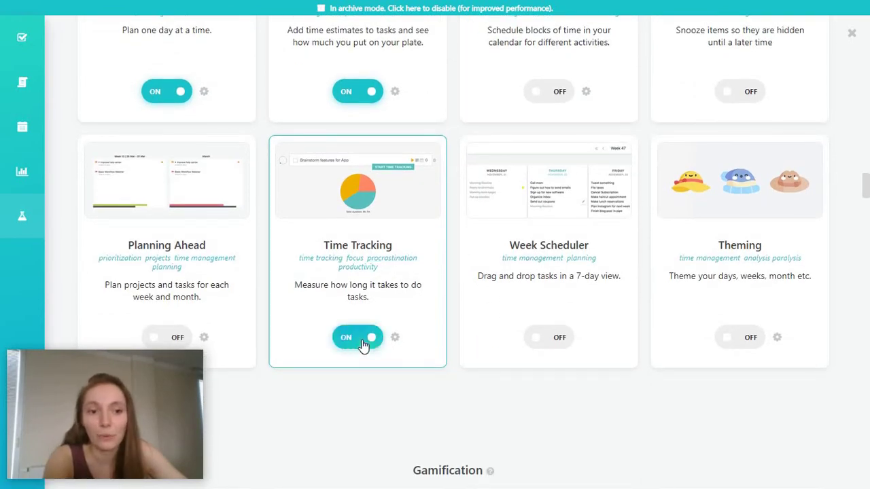
pyautogui.click(722, 340)
pyautogui.scroll(-4, 596, 356)
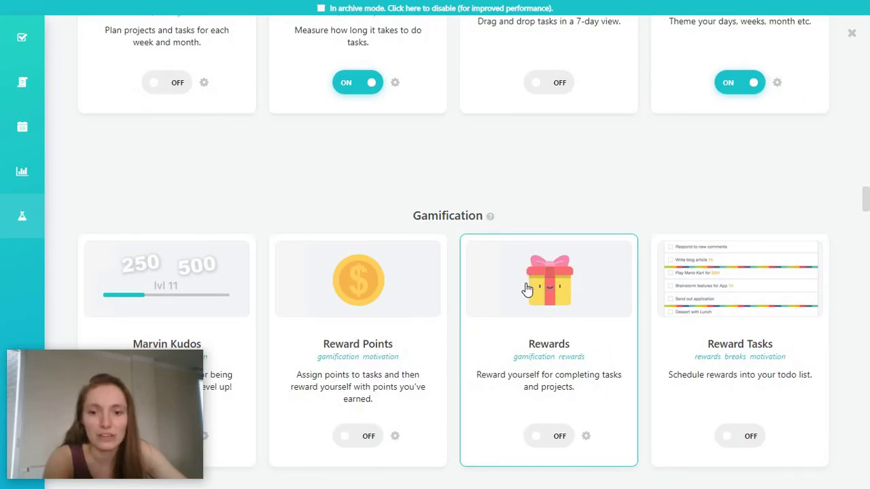
pyautogui.scroll(-1, 524, 294)
pyautogui.scroll(-2, 525, 298)
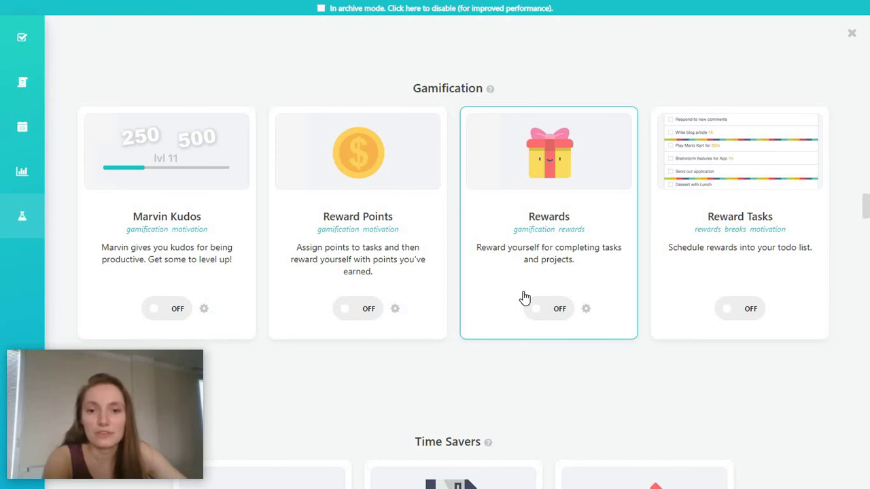
pyautogui.click(357, 314)
pyautogui.click(506, 365)
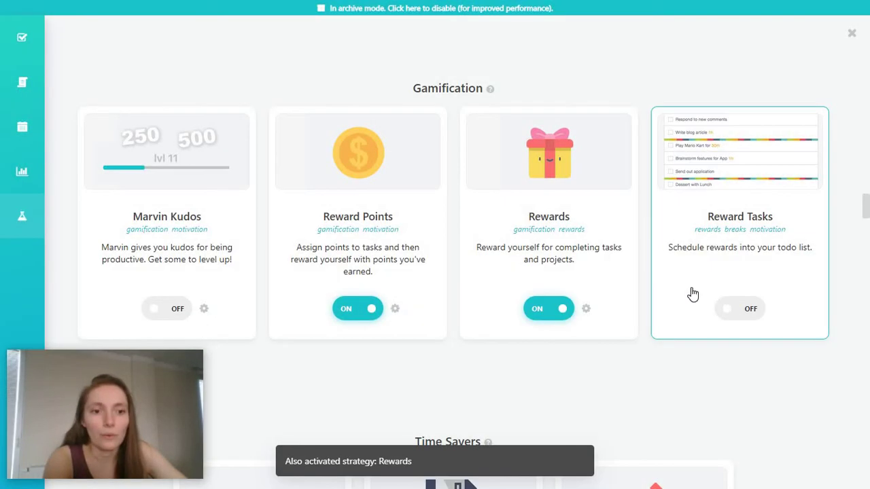
# Turn on the Reward Tasks strategy
pyautogui.click(740, 311)
pyautogui.scroll(-10, 602, 336)
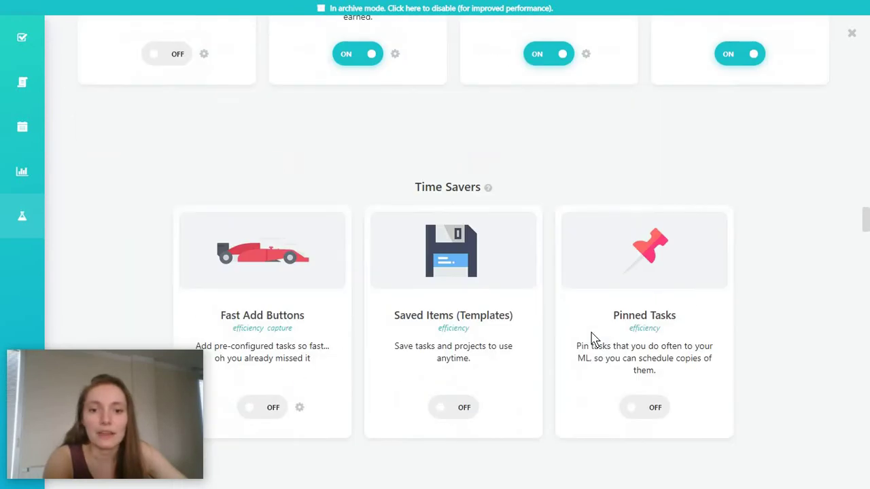
pyautogui.scroll(-1, 592, 338)
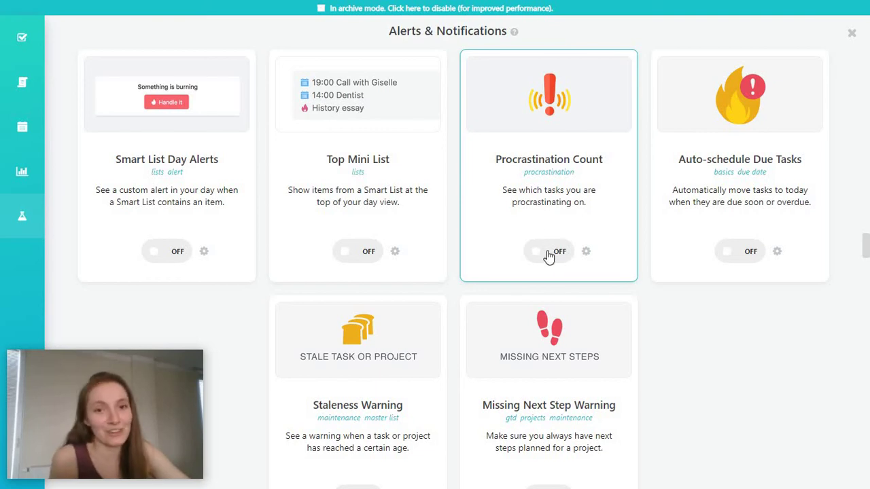
pyautogui.scroll(-9, 549, 257)
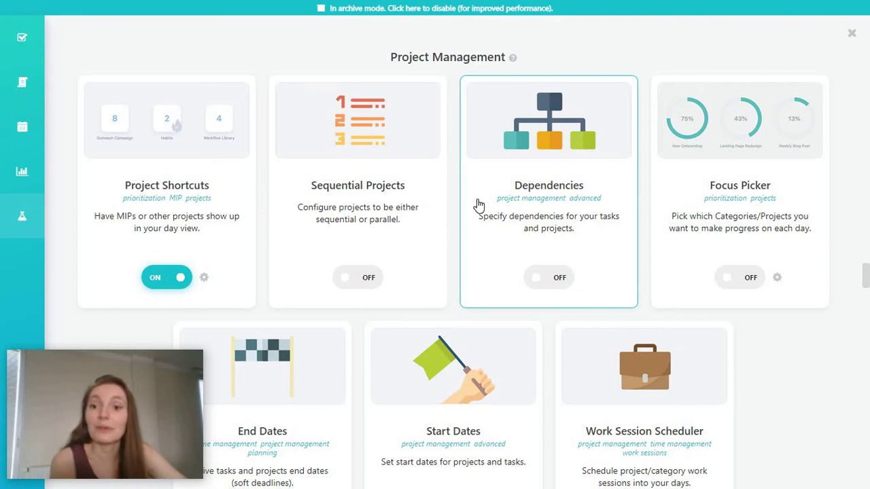
pyautogui.scroll(-1, 479, 204)
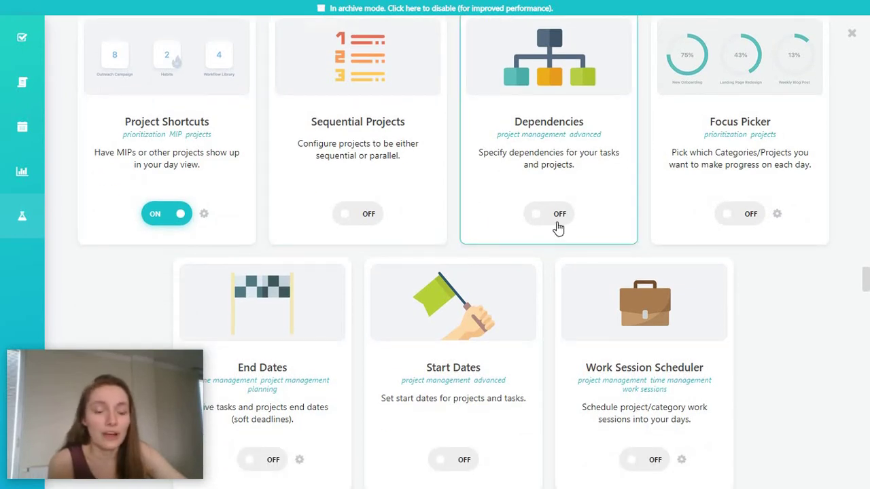
# Turn on the Dependencies, End Dates and Start Dates strategies
pyautogui.click(556, 214)
pyautogui.scroll(-2, 272, 245)
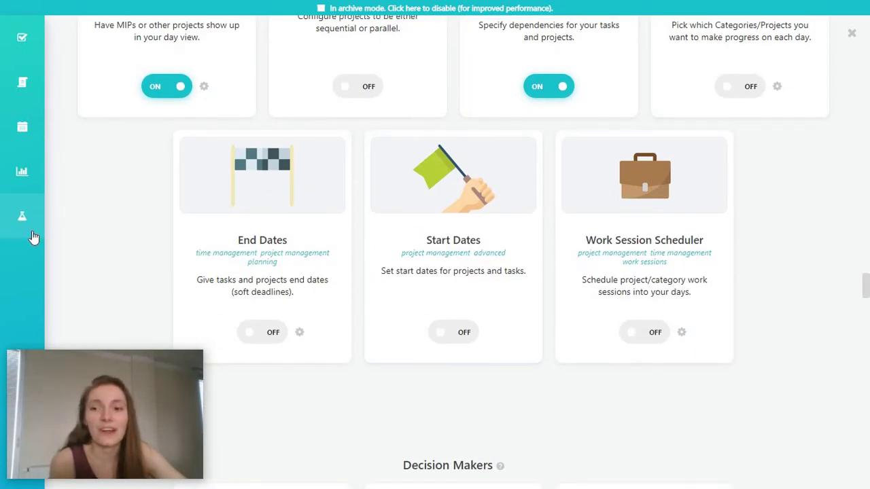
pyautogui.click(256, 332)
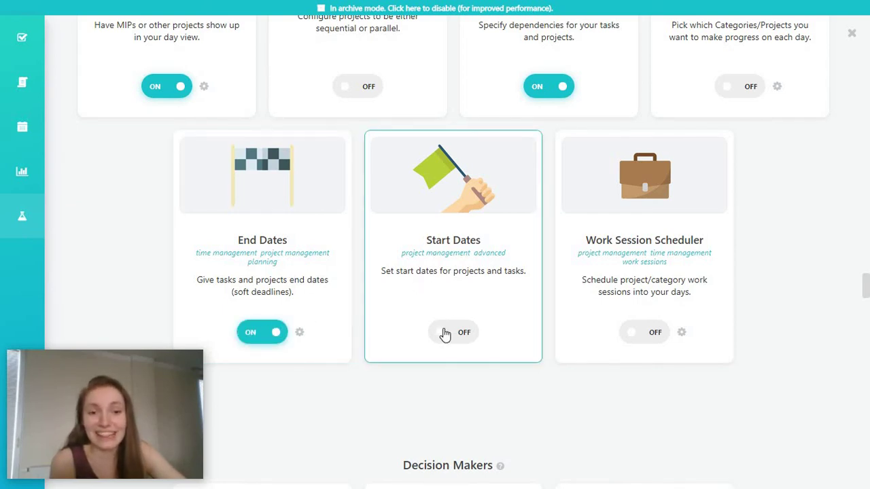
pyautogui.click(445, 333)
pyautogui.scroll(2, 496, 272)
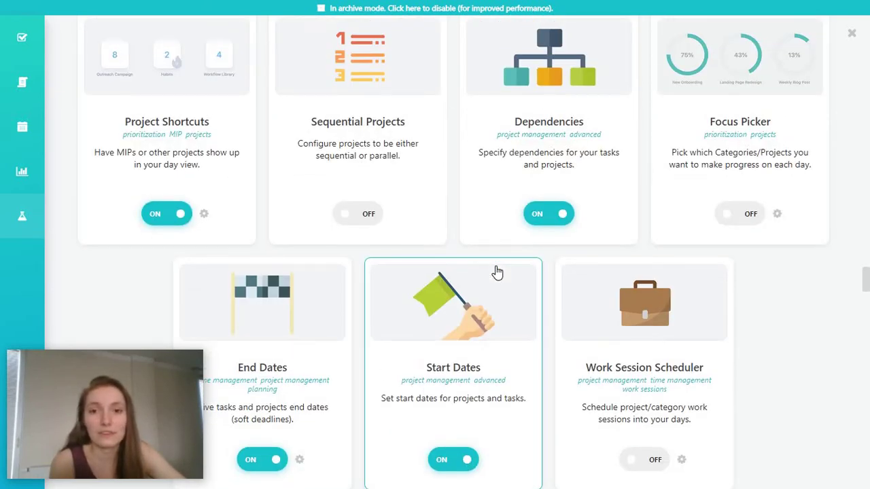
pyautogui.scroll(-3, 497, 272)
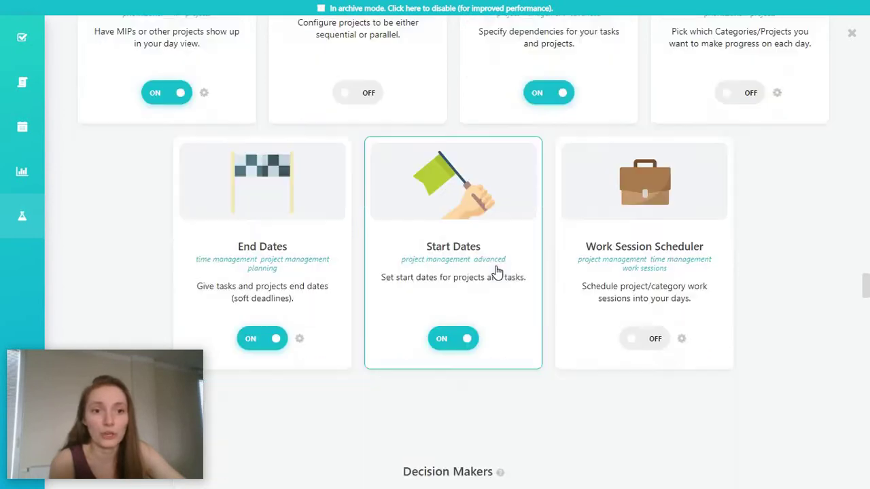
pyautogui.scroll(4, 594, 270)
pyautogui.scroll(-10, 524, 233)
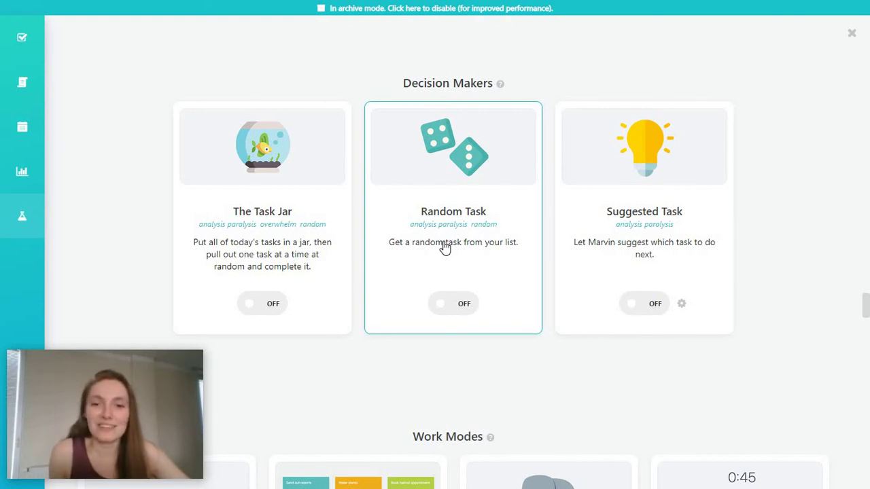
# Turn on the Random Task decision maker
pyautogui.click(448, 305)
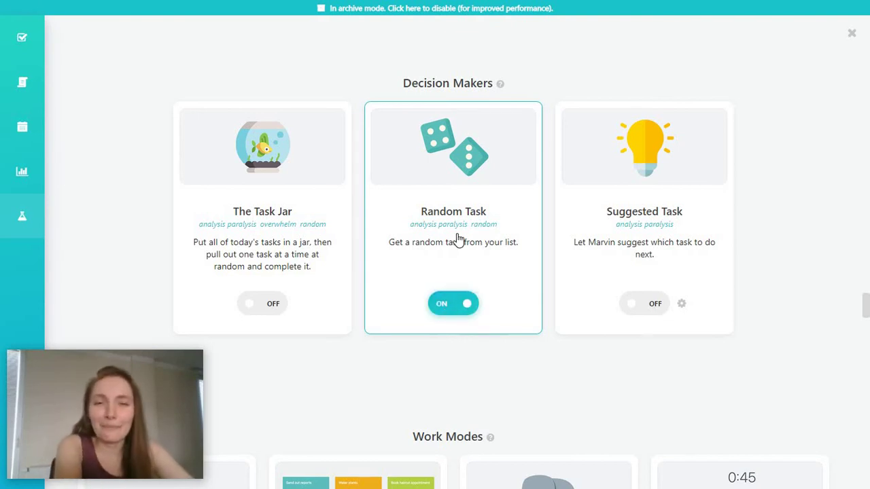
pyautogui.scroll(-2, 412, 297)
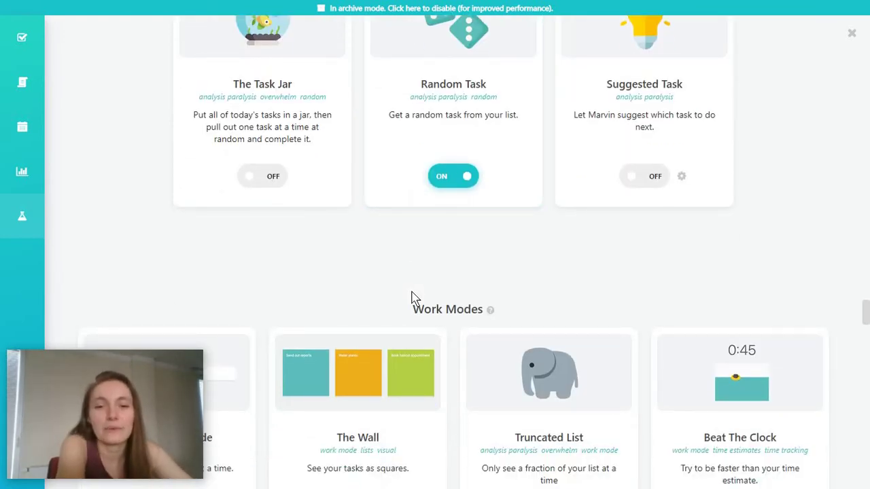
pyautogui.scroll(-3, 412, 297)
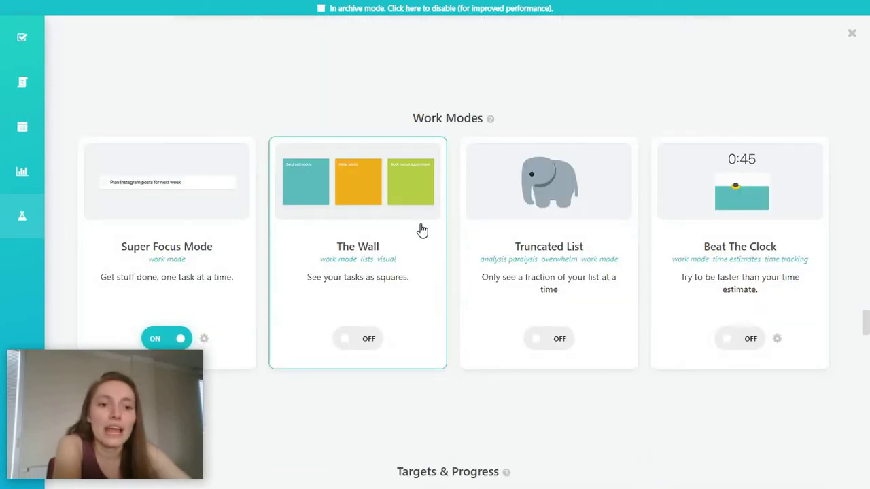
pyautogui.scroll(-2, 422, 231)
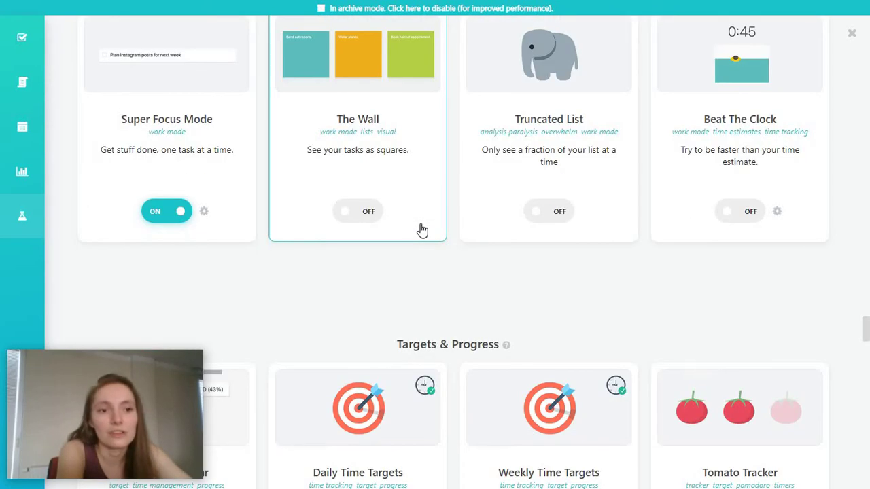
pyautogui.scroll(3, 422, 231)
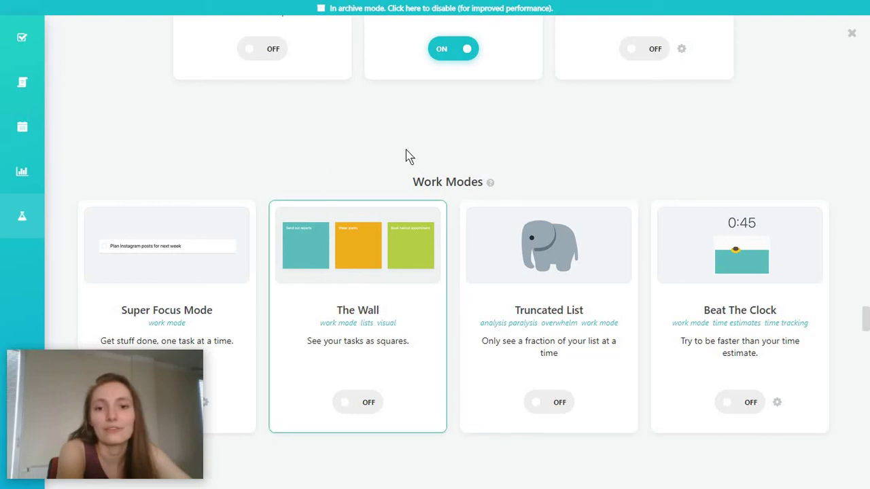
# Turn on the Beat The Clock work mode
pyautogui.scroll(-2, 435, 166)
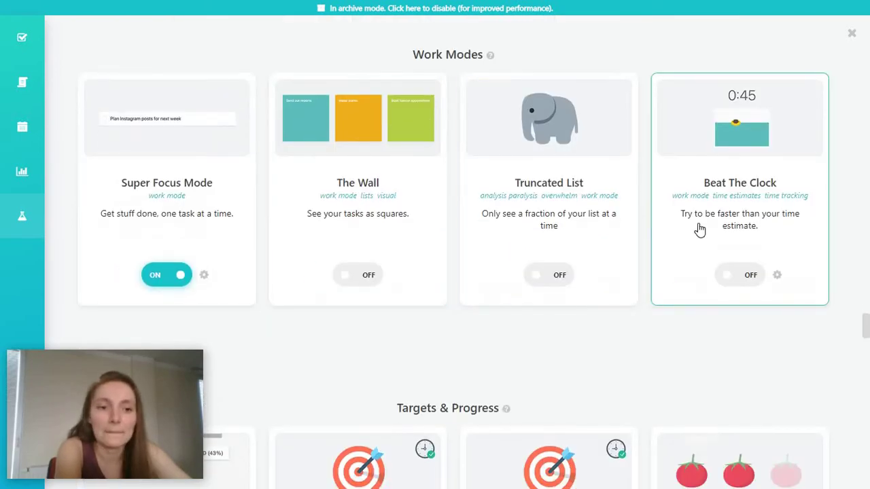
pyautogui.click(746, 279)
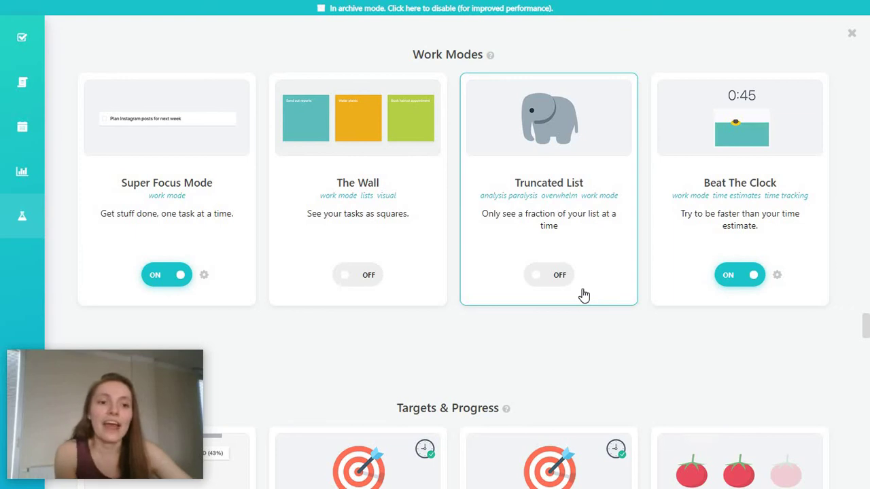
pyautogui.scroll(-5, 584, 295)
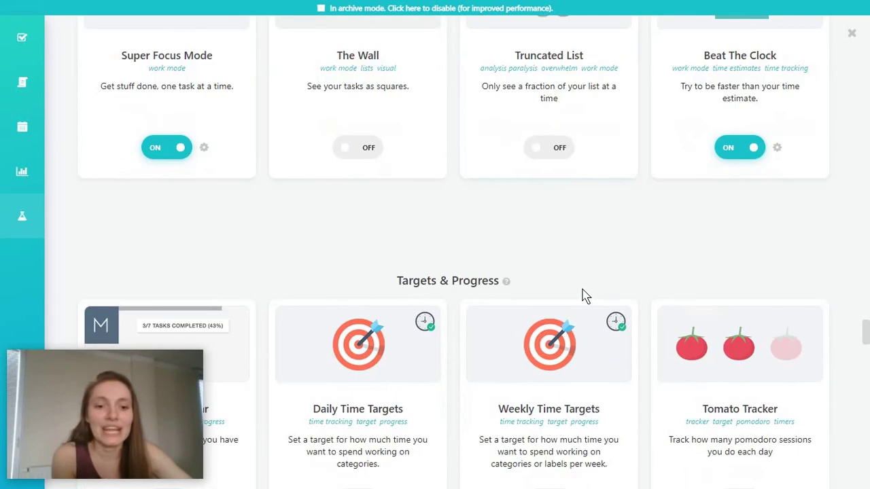
pyautogui.scroll(-10, 584, 295)
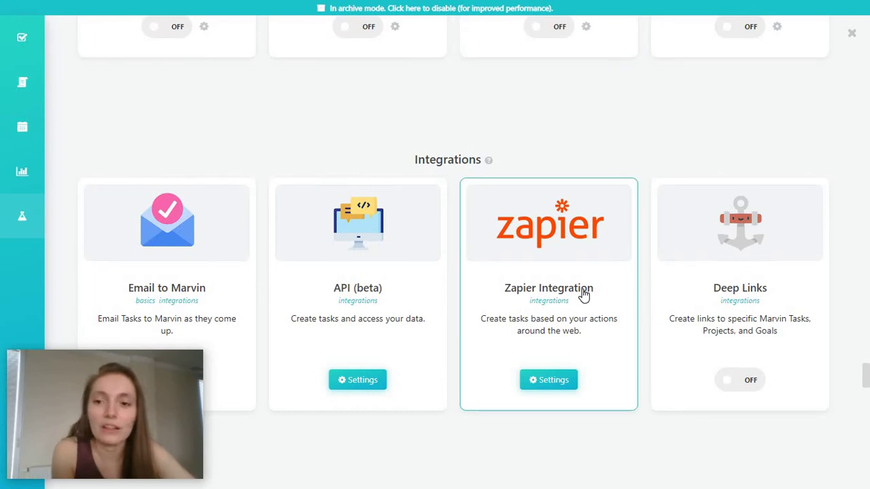
pyautogui.scroll(-2, 584, 295)
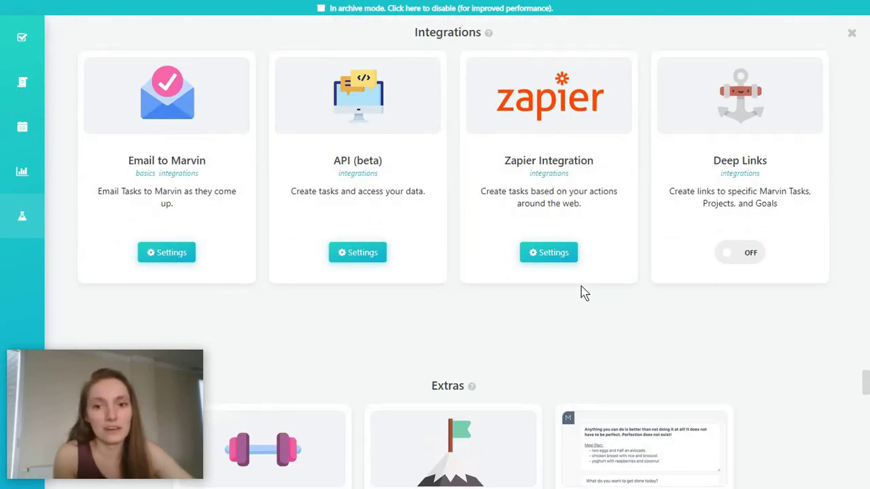
pyautogui.scroll(-3, 460, 278)
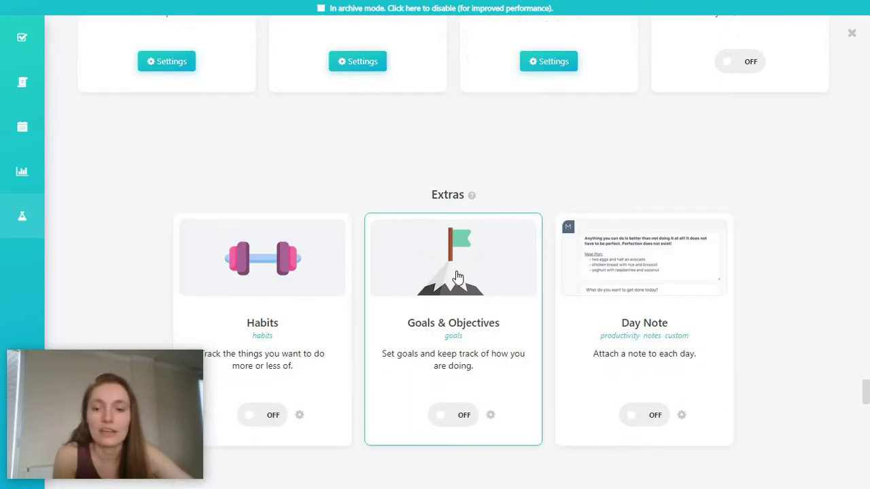
pyautogui.scroll(-3, 458, 277)
pyautogui.scroll(2, 452, 284)
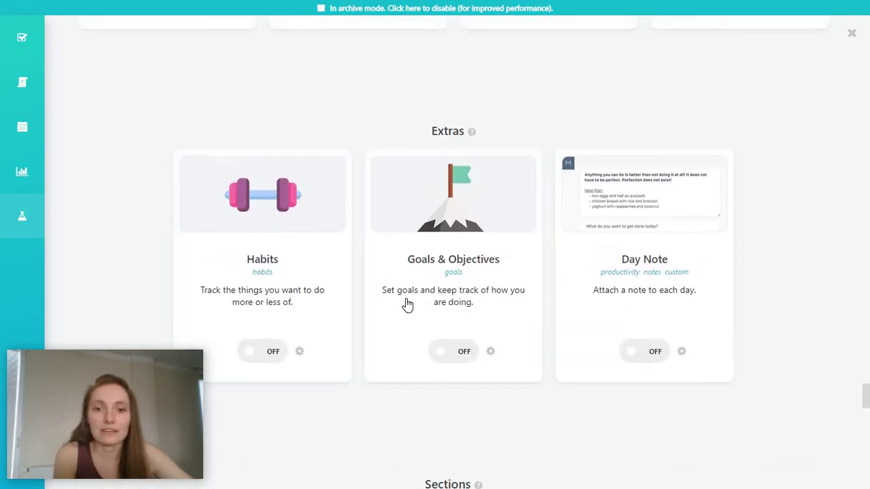
# Turn on Habits with 'Add to Sidebar' access and save the choice
pyautogui.click(272, 354)
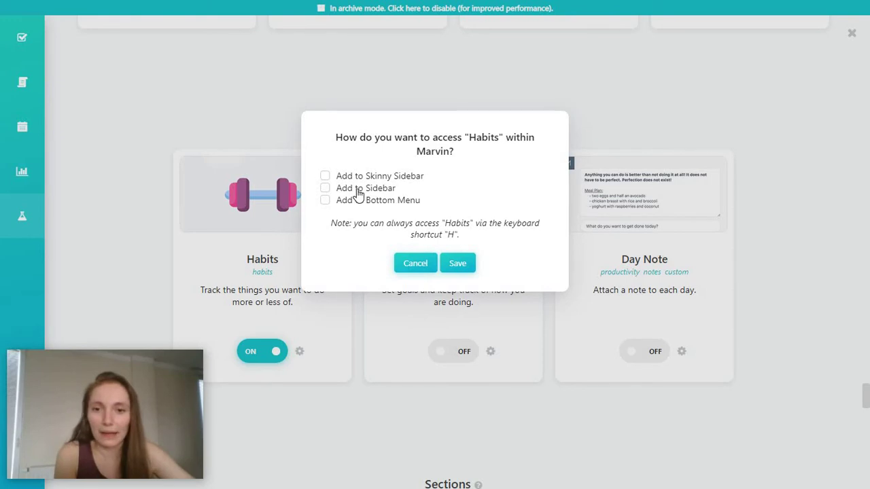
pyautogui.click(325, 189)
pyautogui.click(458, 265)
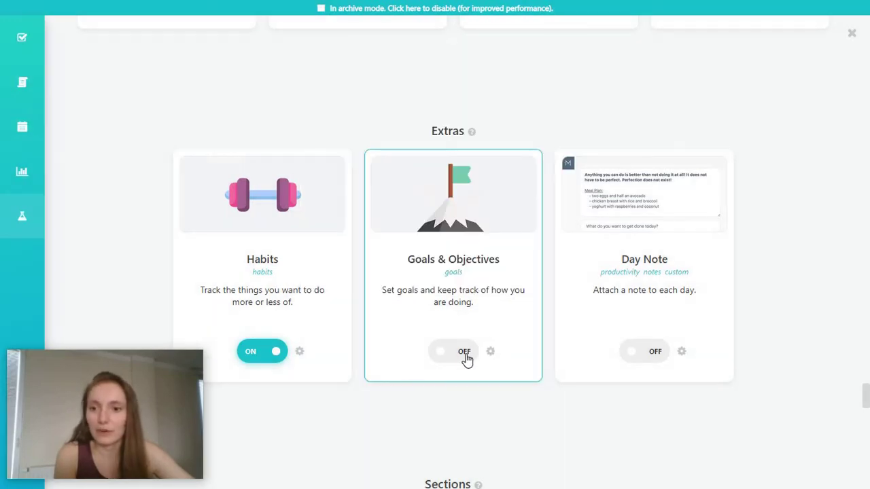
pyautogui.scroll(-10, 461, 362)
pyautogui.scroll(-1, 436, 282)
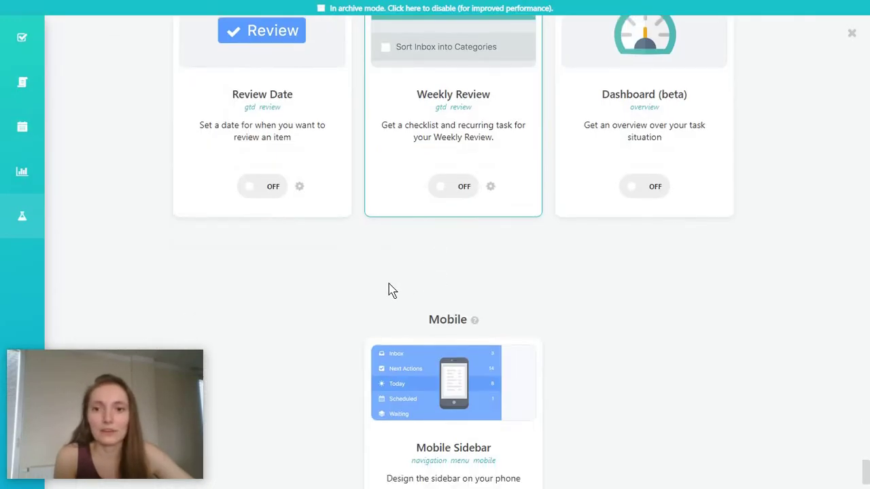
pyautogui.scroll(3, 393, 291)
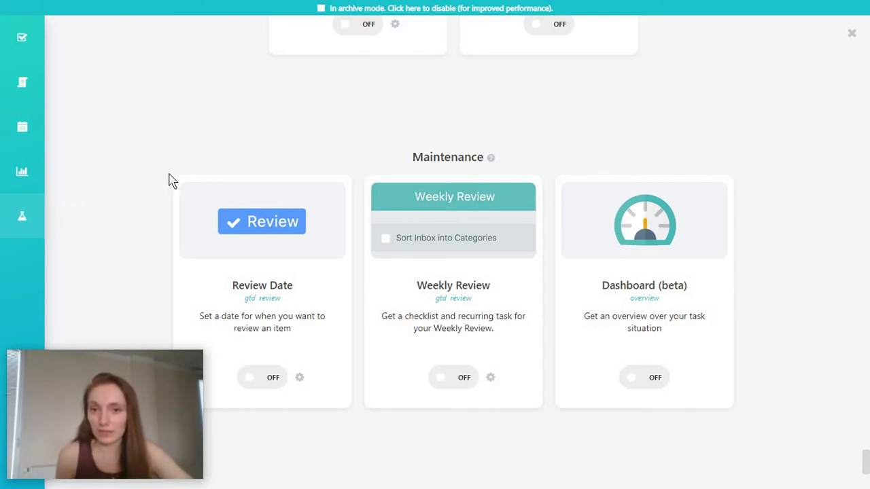
pyautogui.scroll(-1, 559, 160)
pyautogui.scroll(-1, 559, 160)
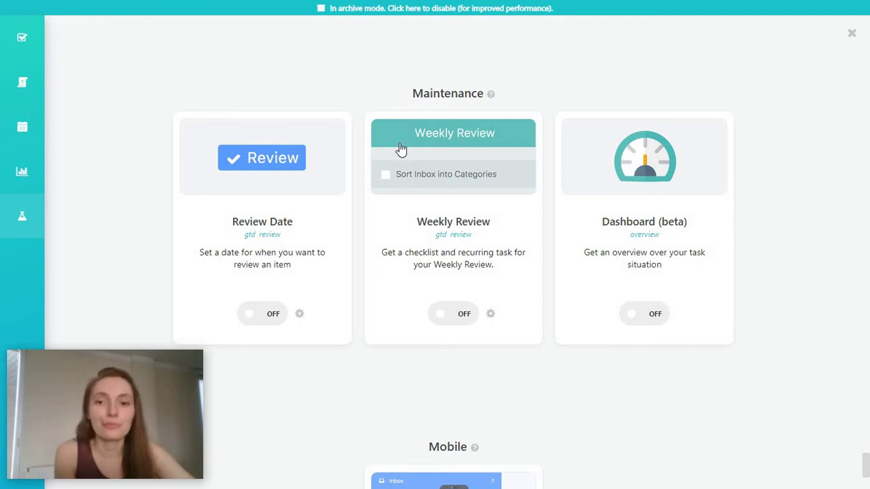
pyautogui.scroll(-3, 401, 150)
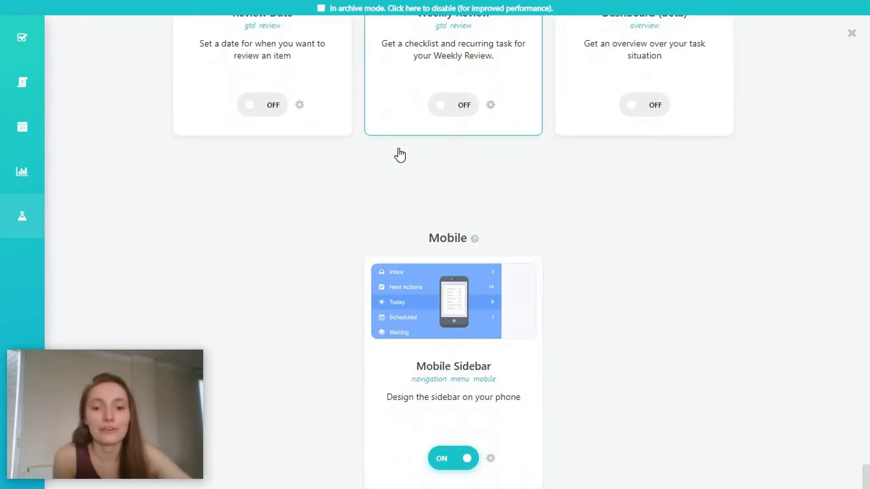
pyautogui.click(30, 50)
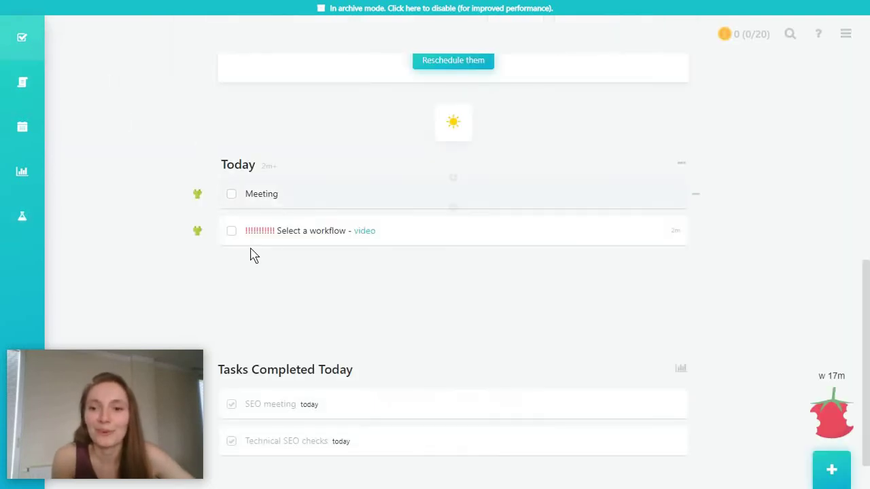
pyautogui.scroll(2, 303, 273)
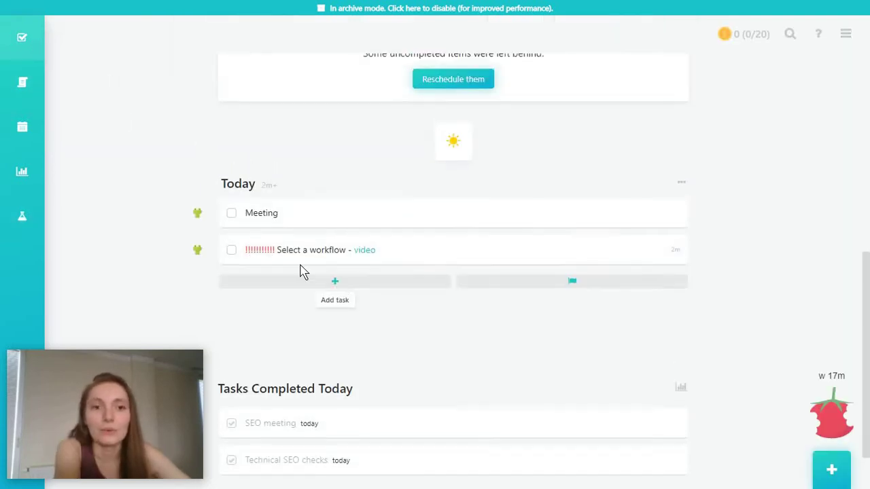
pyautogui.scroll(-3, 353, 233)
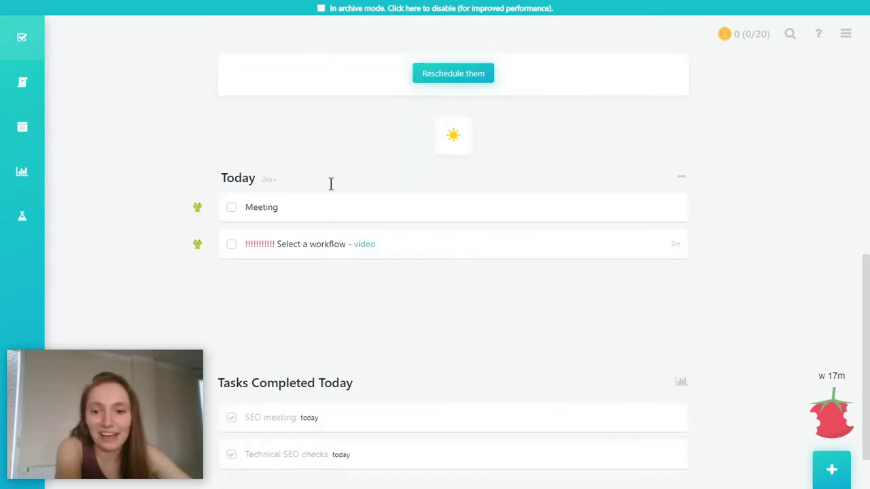
pyautogui.scroll(1, 354, 235)
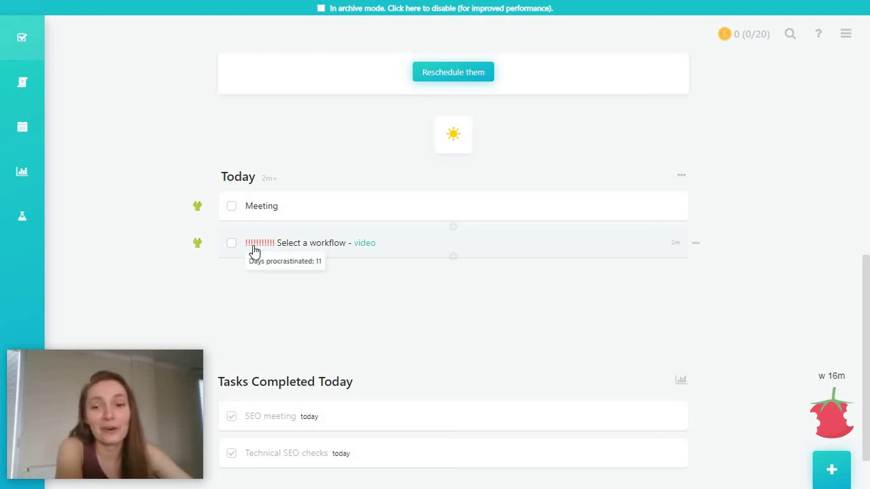
pyautogui.scroll(3, 255, 252)
pyautogui.scroll(-2, 440, 202)
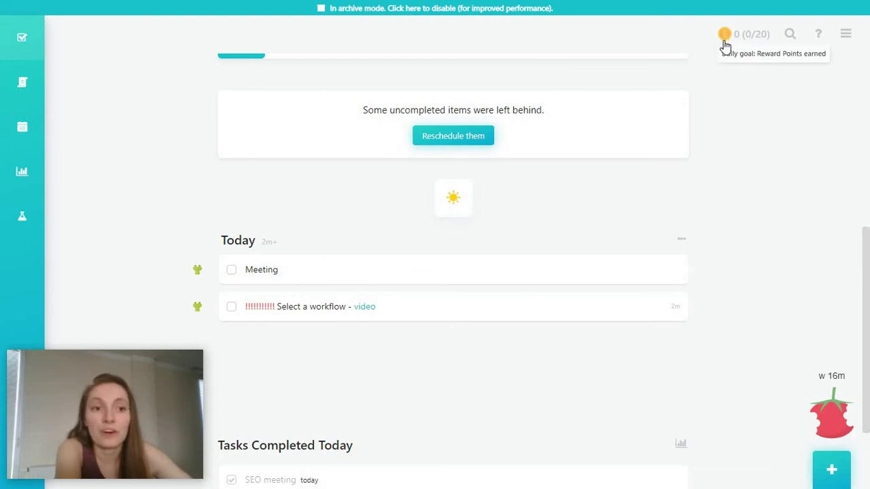
pyautogui.scroll(-2, 660, 197)
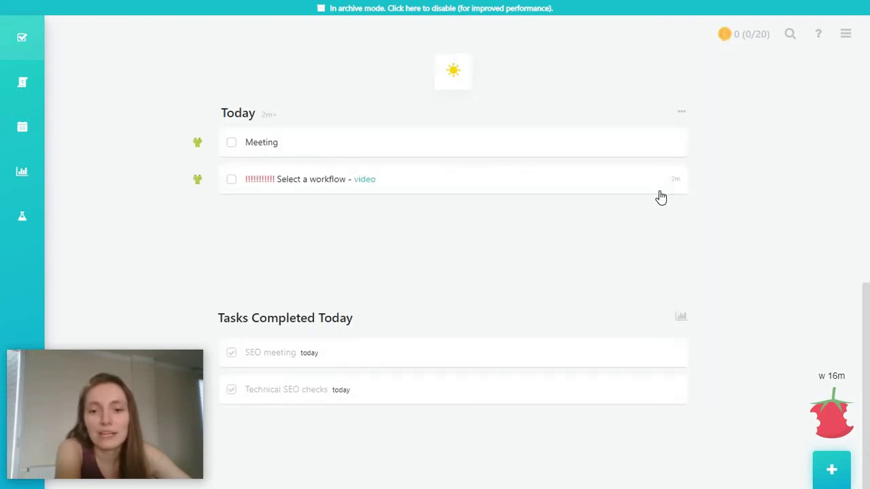
# Start a 15-minute timer on the Bugs project in Development, then stop tracking
pyautogui.click(19, 91)
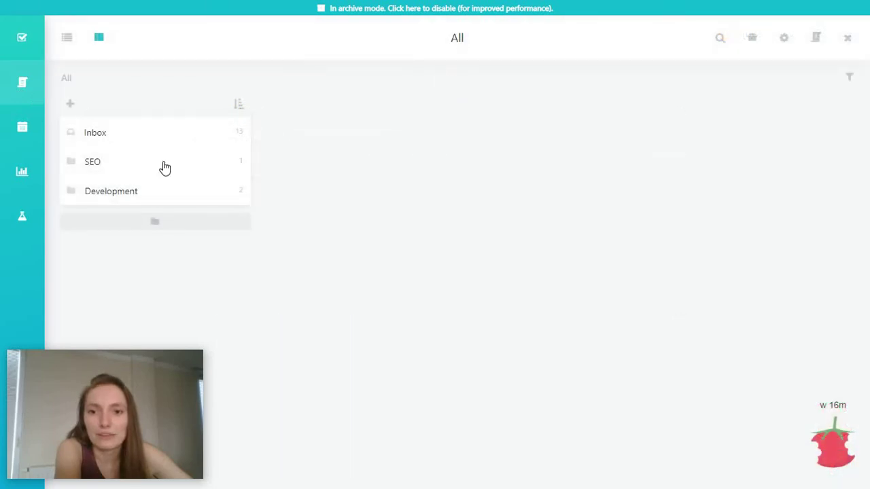
pyautogui.click(104, 198)
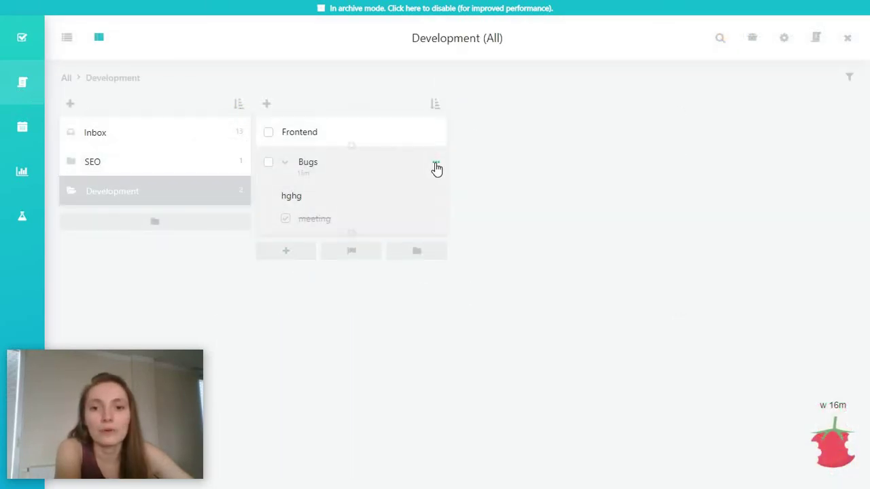
pyautogui.click(436, 165)
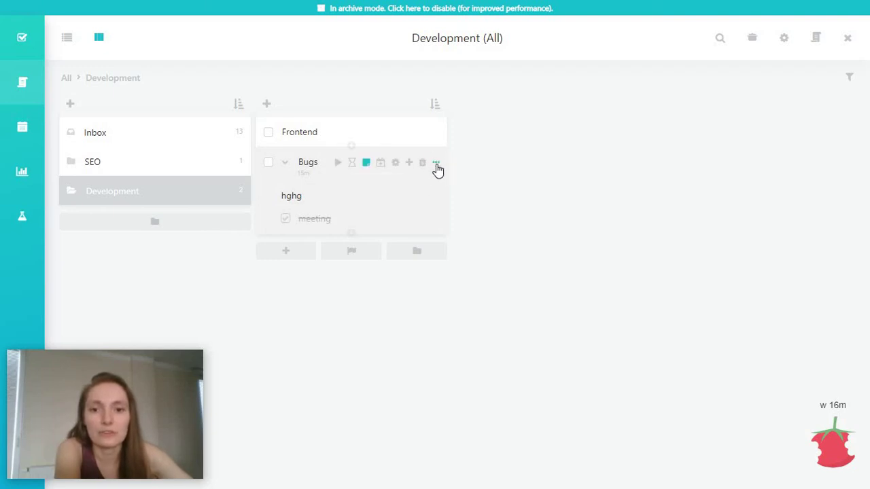
pyautogui.click(337, 163)
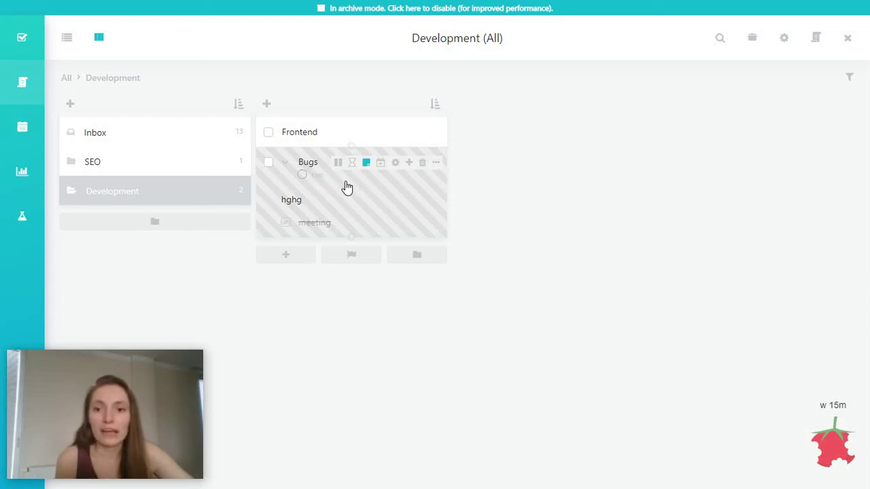
pyautogui.click(320, 182)
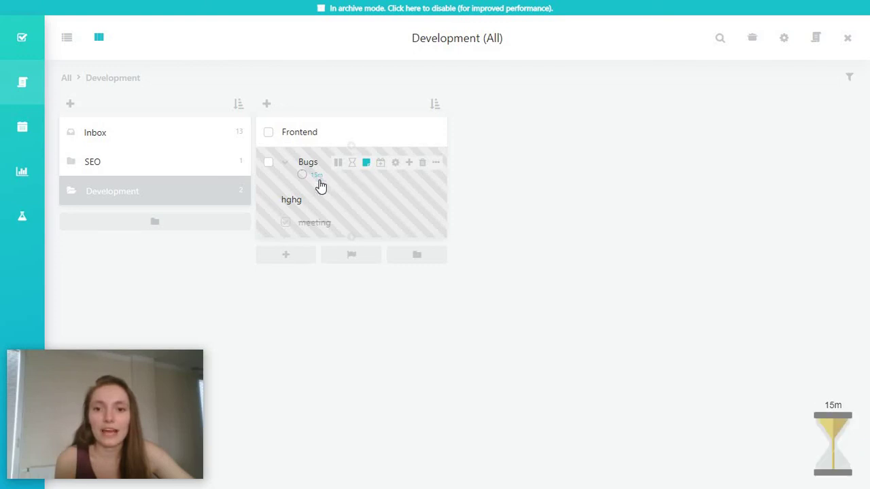
pyautogui.moveTo(837, 430)
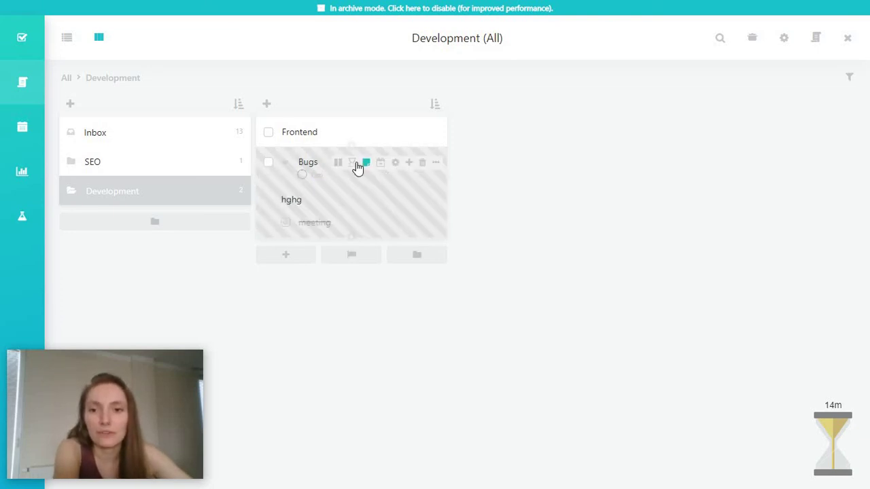
pyautogui.click(337, 164)
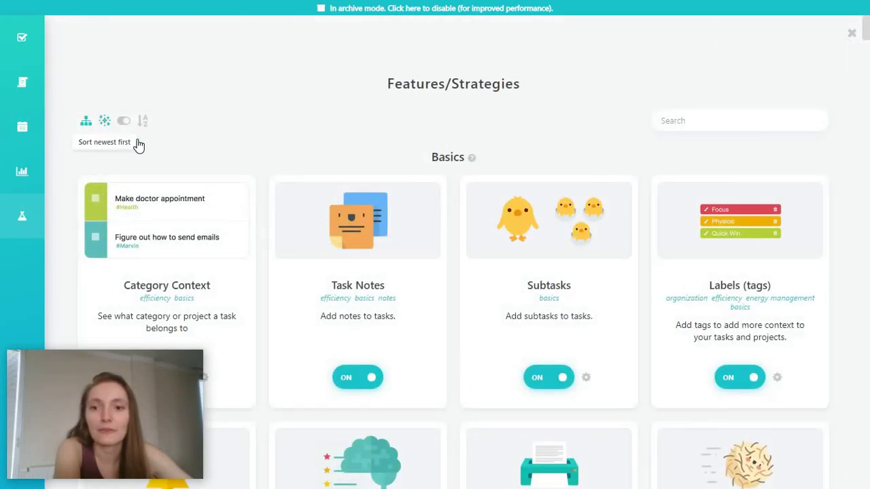
# Sort strategies newest first, ungrouped, and briefly view the Global Filter details
pyautogui.click(123, 122)
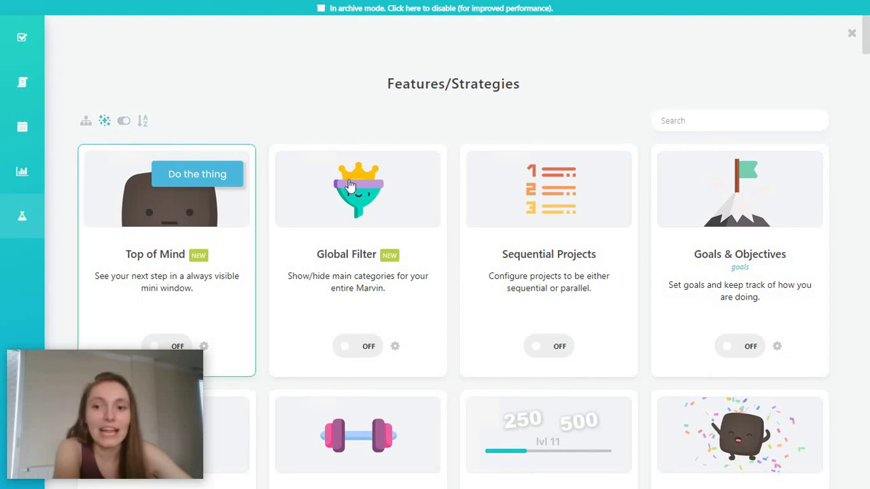
pyautogui.scroll(-2, 480, 234)
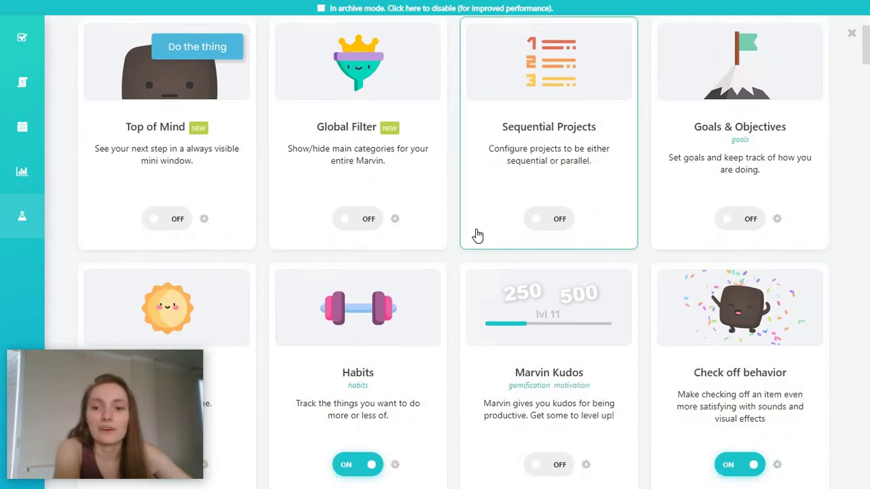
pyautogui.scroll(2, 477, 236)
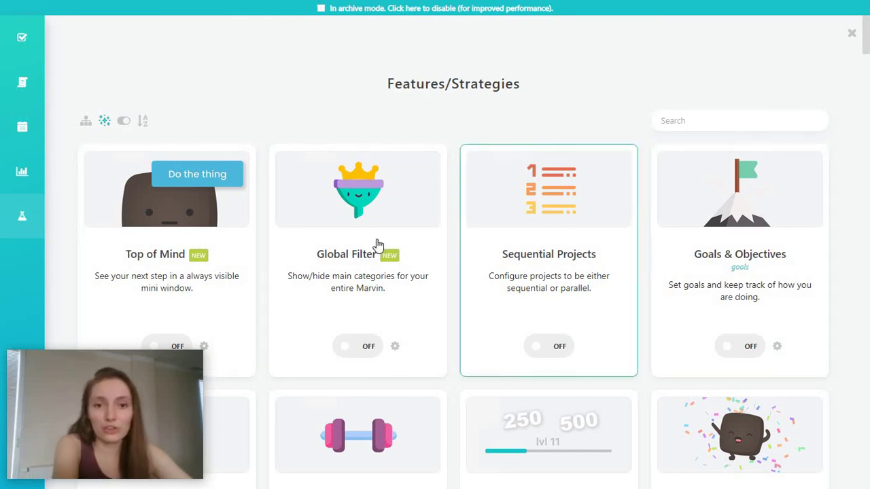
pyautogui.click(384, 204)
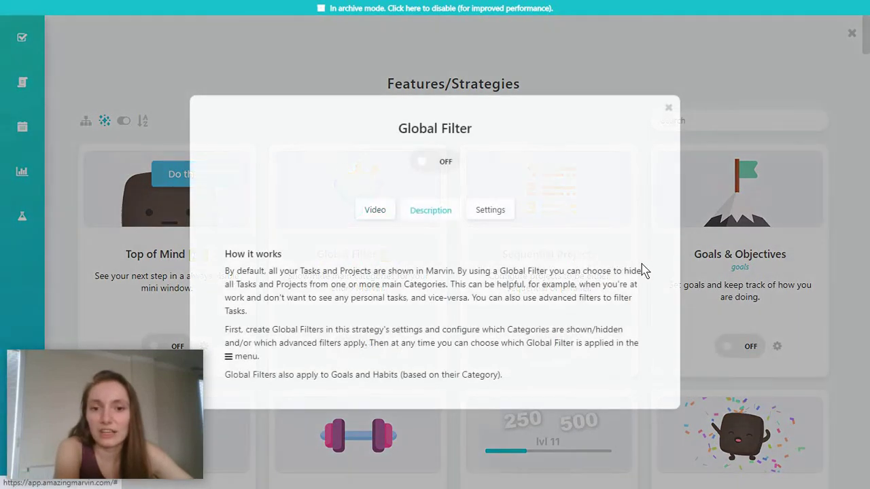
pyautogui.click(297, 93)
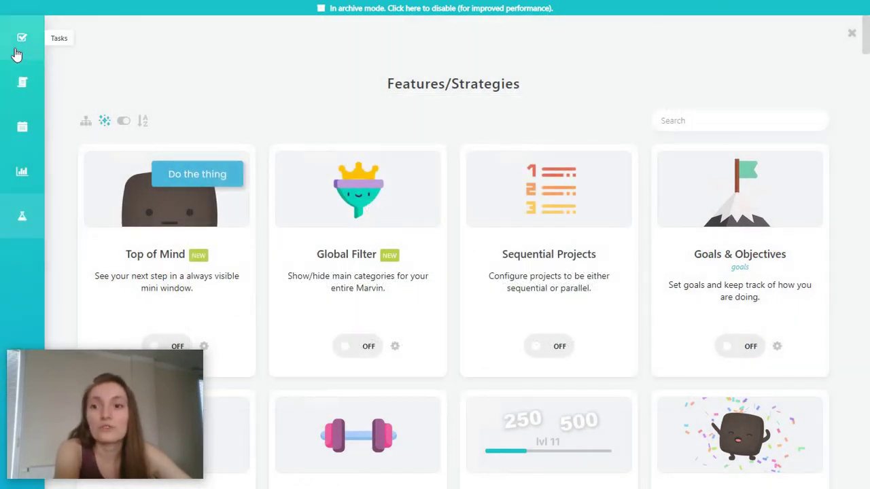
# Go back to the Today list and review Meeting's star and frog and pending 'Select a workflow'
pyautogui.click(17, 53)
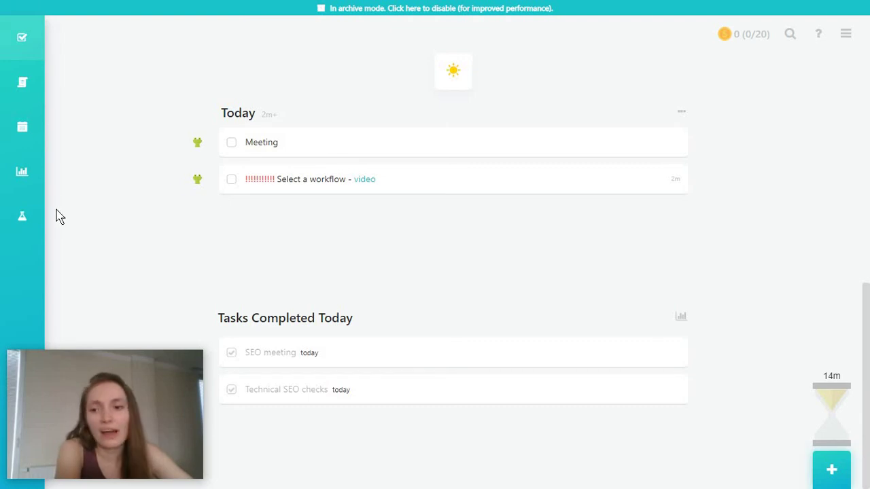
pyautogui.moveTo(248, 186)
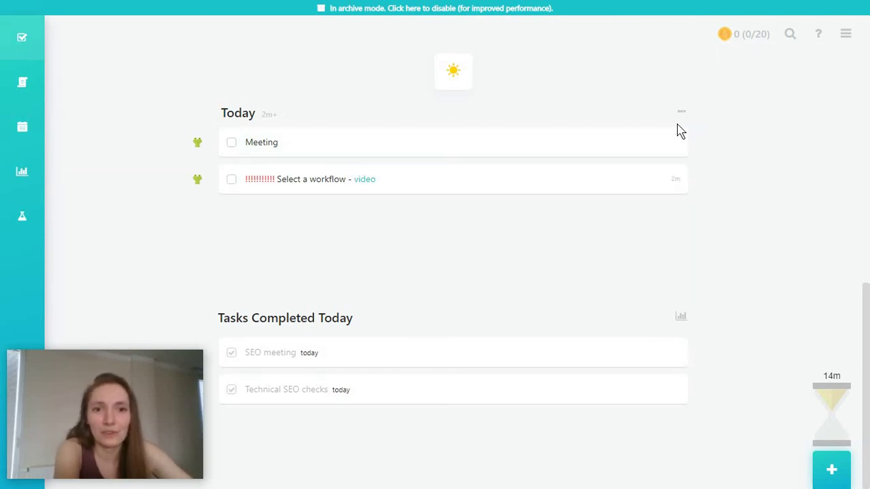
pyautogui.moveTo(768, 186)
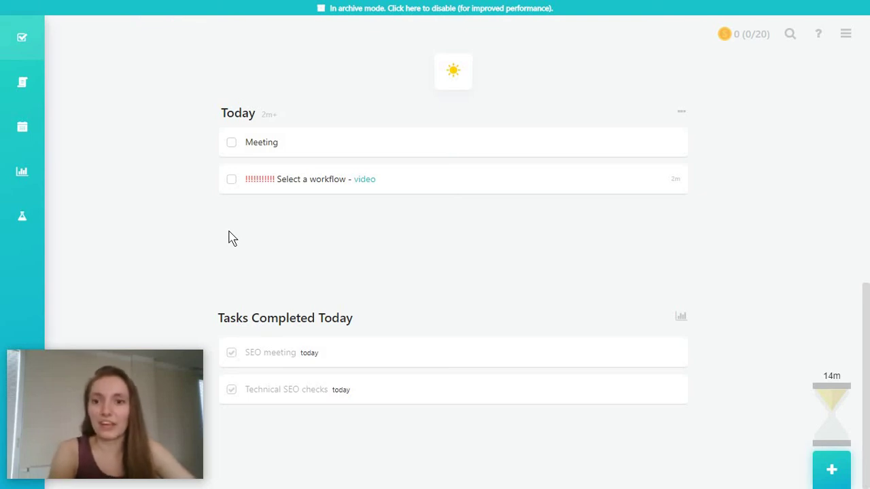
pyautogui.moveTo(197, 149)
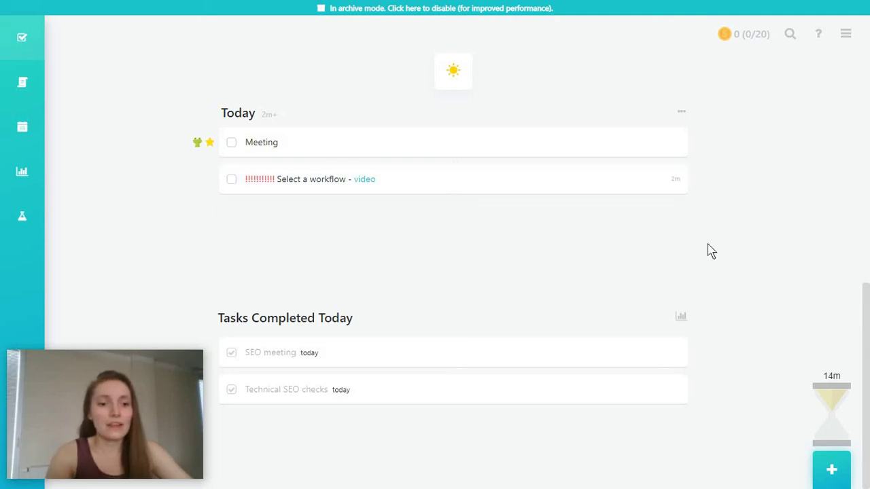
pyautogui.moveTo(861, 239)
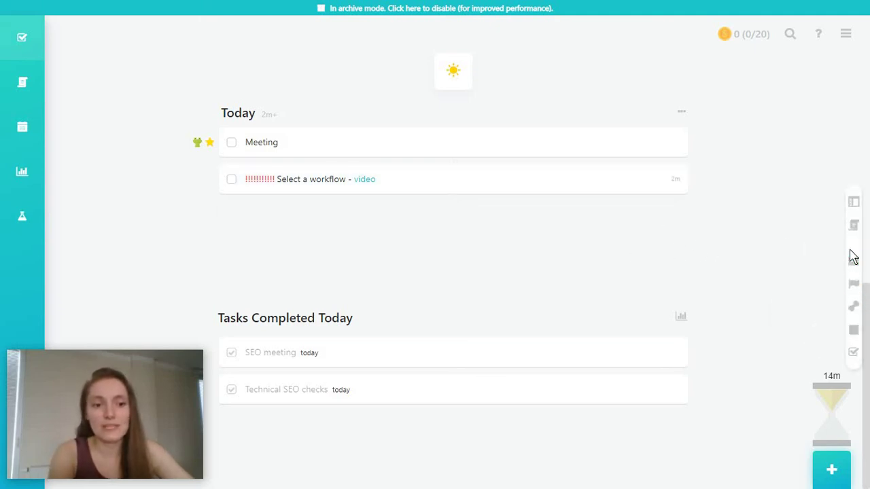
# Create a task named 'Gift', mark it as a reward, and place it in the Inbox
pyautogui.click(829, 472)
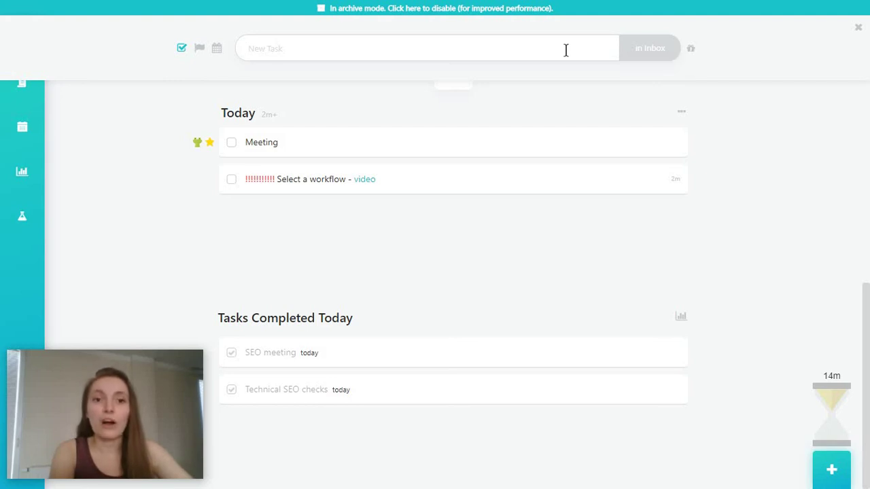
pyautogui.write('Gift')
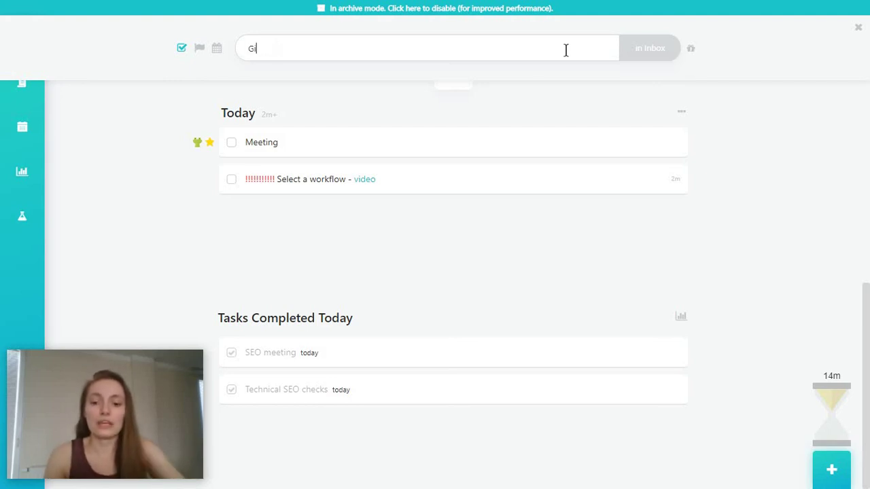
pyautogui.click(691, 48)
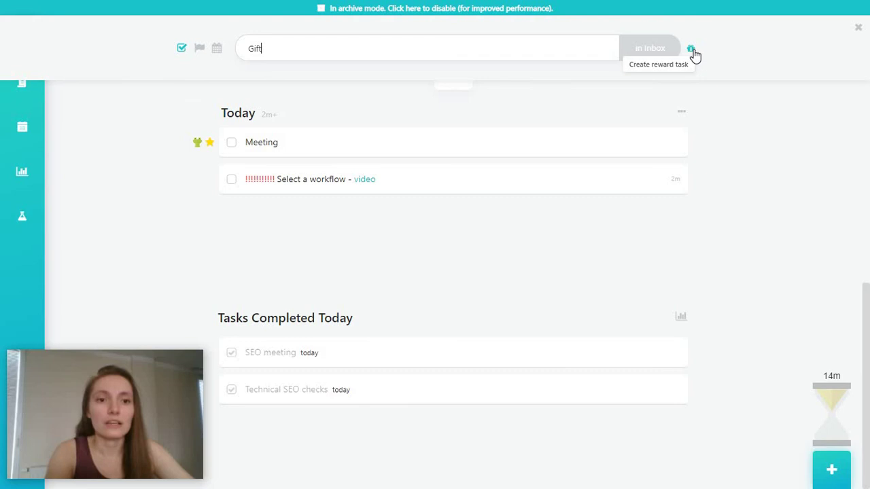
pyautogui.click(632, 51)
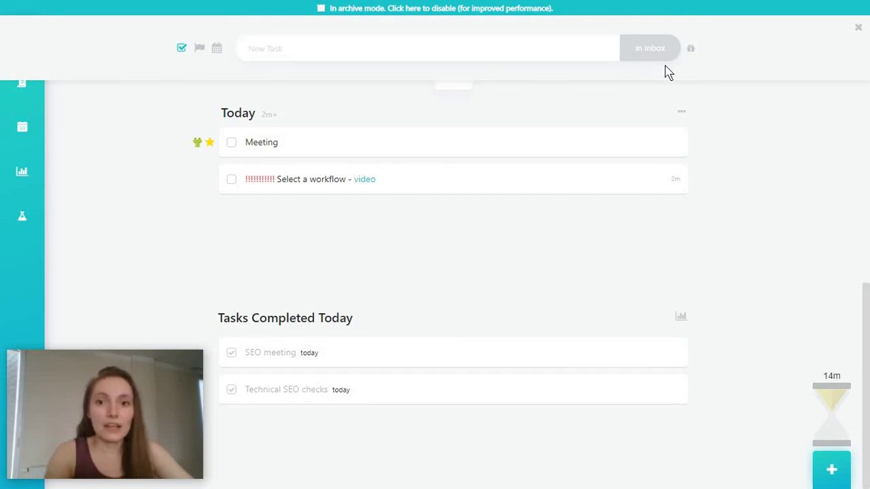
# Check the Gift task in the Master List Inbox, then return to the Today view
pyautogui.click(22, 85)
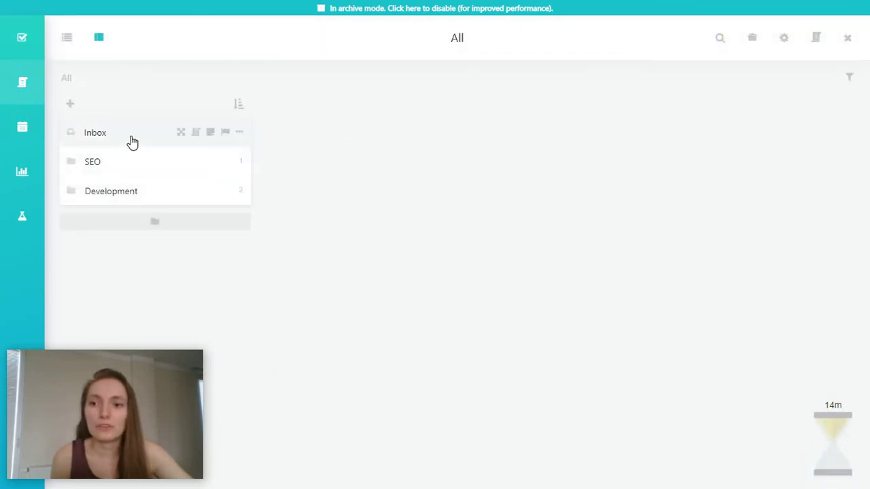
pyautogui.click(133, 142)
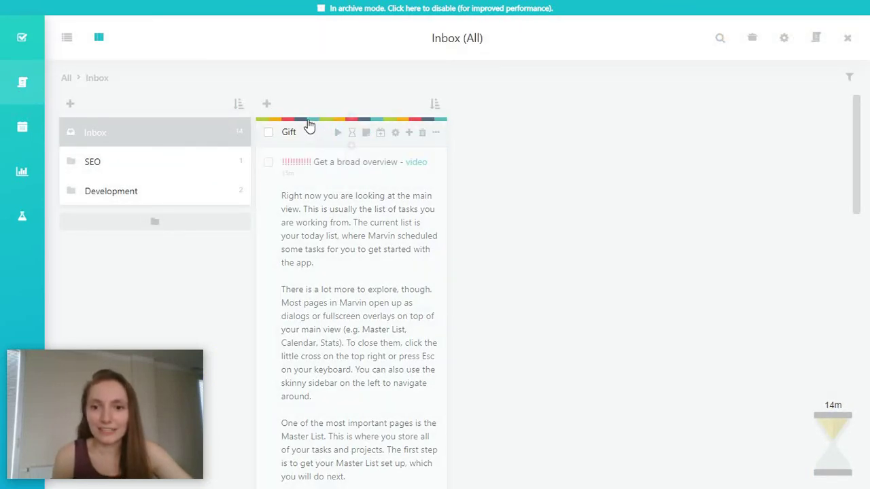
pyautogui.scroll(-7, 353, 253)
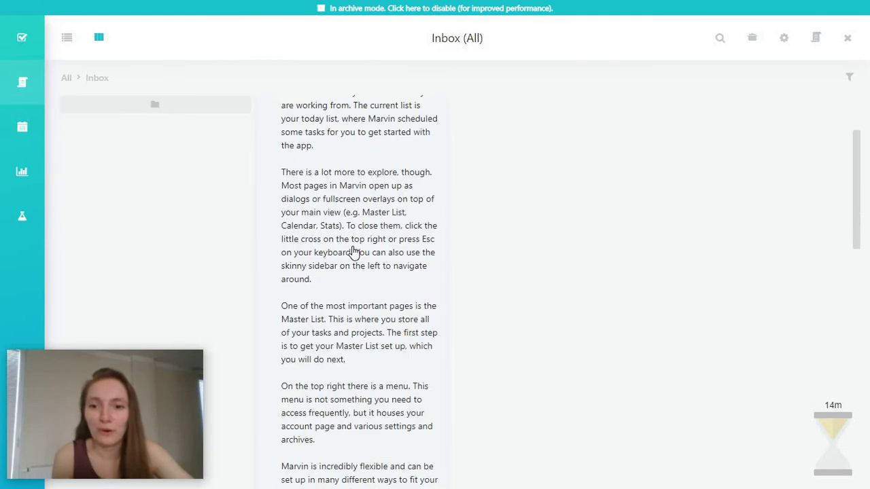
pyautogui.press('Escape')
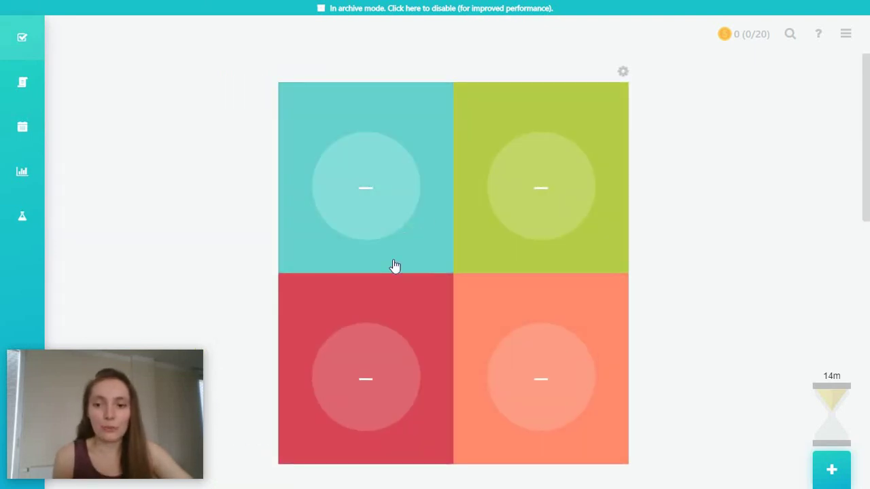
# Open and close the priority matrix settings, leaving the empty four-square matrix above Get Started
pyautogui.click(536, 205)
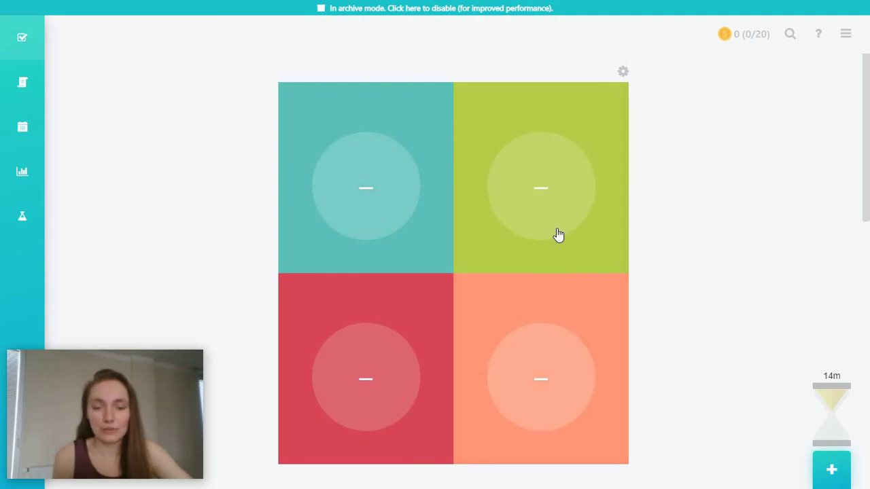
pyautogui.click(624, 73)
pyautogui.click(734, 219)
pyautogui.scroll(-9, 734, 219)
pyautogui.scroll(6, 734, 219)
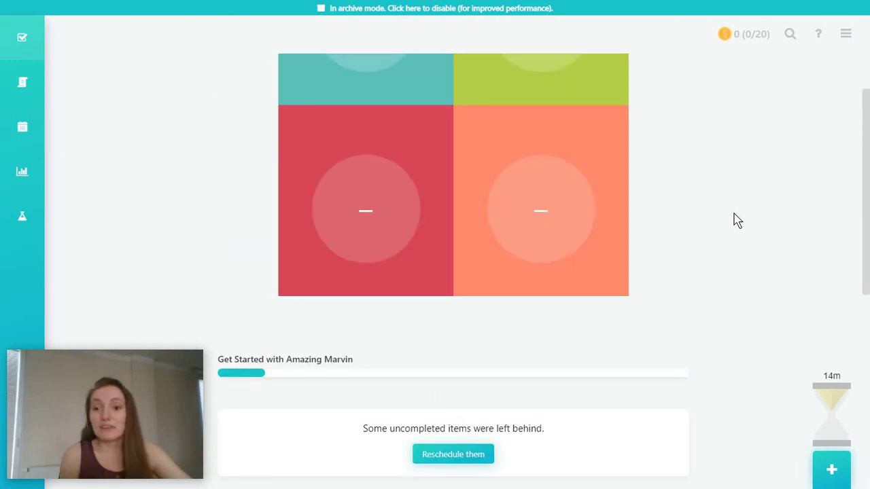